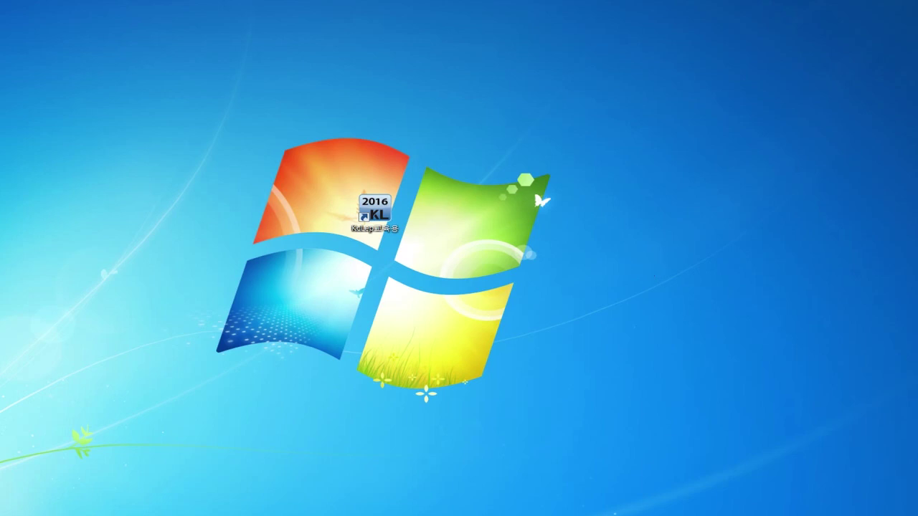
Launch KcLep and log in at the 전산세무2급 level with company 1000 위드테크놀러지.
{"action": "left_click", "coordinate": [377, 210]}
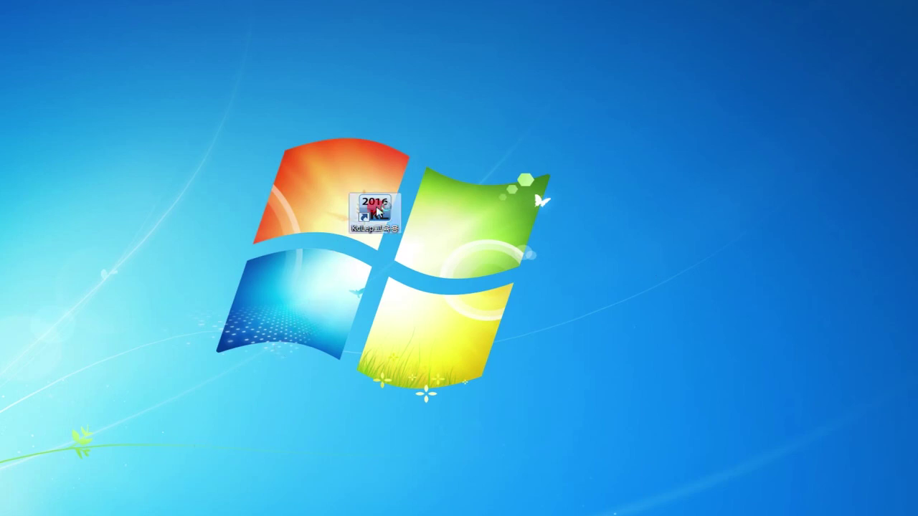
{"action": "double_click", "coordinate": [377, 211]}
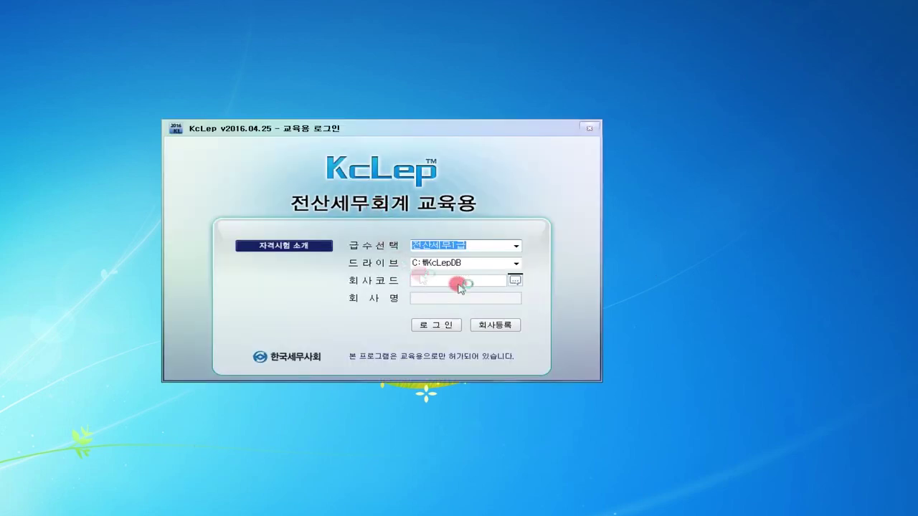
{"action": "left_click", "coordinate": [516, 247]}
{"action": "left_click", "coordinate": [511, 264]}
{"action": "left_click", "coordinate": [516, 281]}
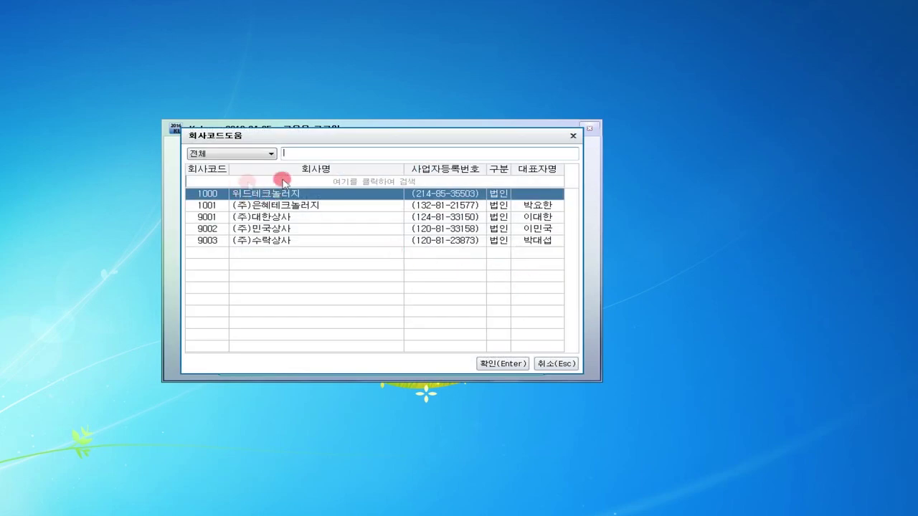
{"action": "left_click", "coordinate": [503, 363]}
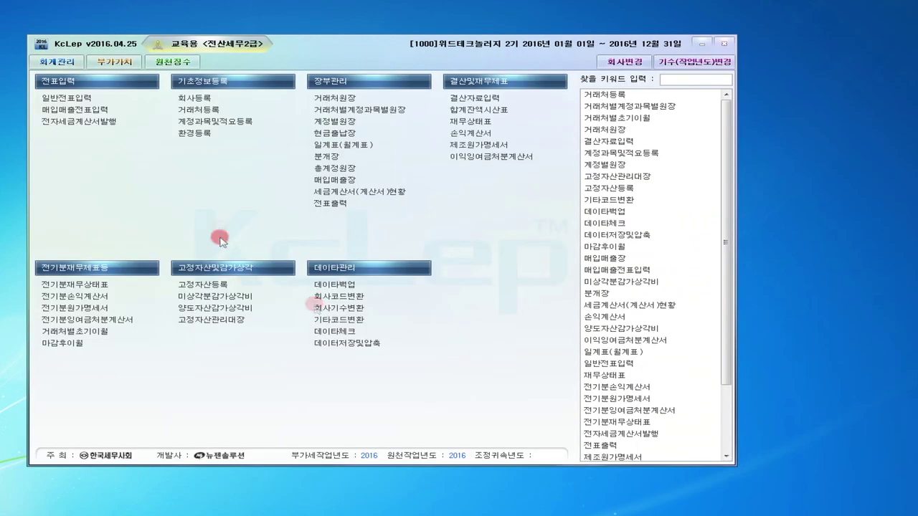
{"action": "left_click_drag", "start_coordinate": [358, 41], "coordinate": [434, 44]}
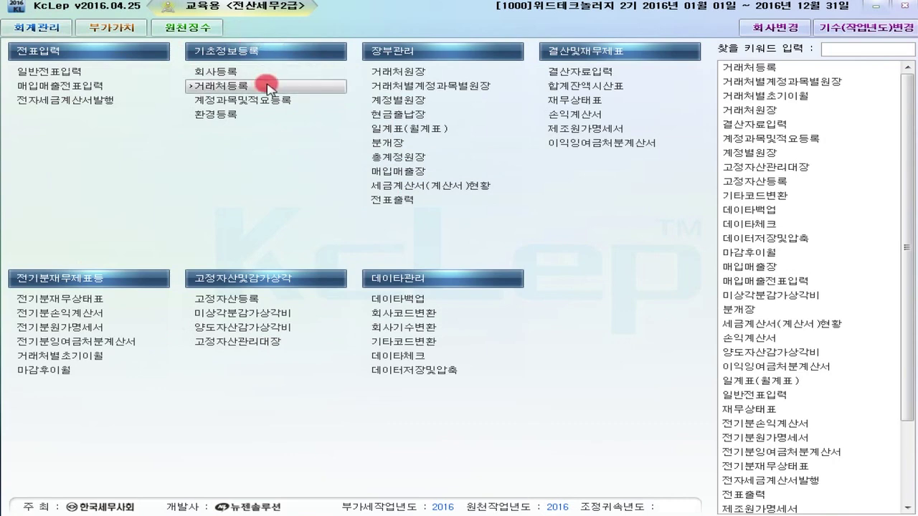
Open the 부가가치세신고서 under 부가가치, look over its 간이과세 form and return to the 일반과세 form.
{"action": "left_click", "coordinate": [120, 29]}
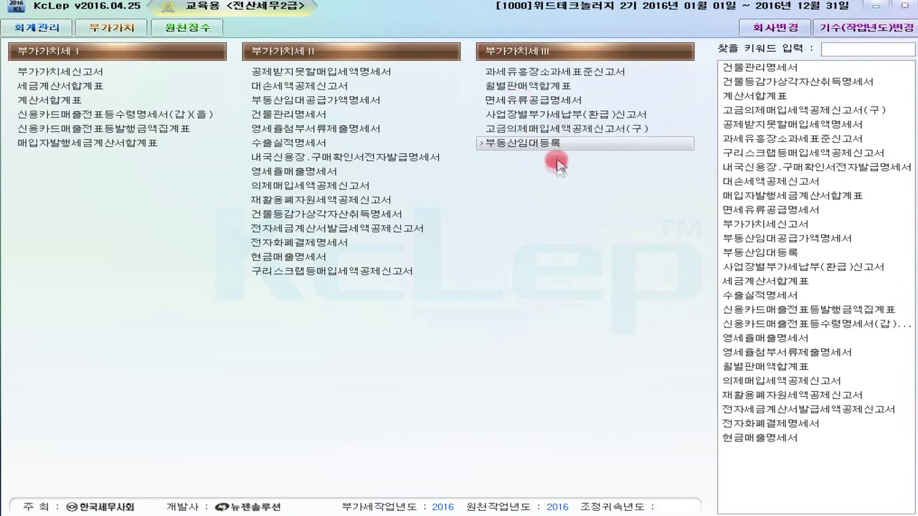
{"action": "left_click", "coordinate": [536, 100]}
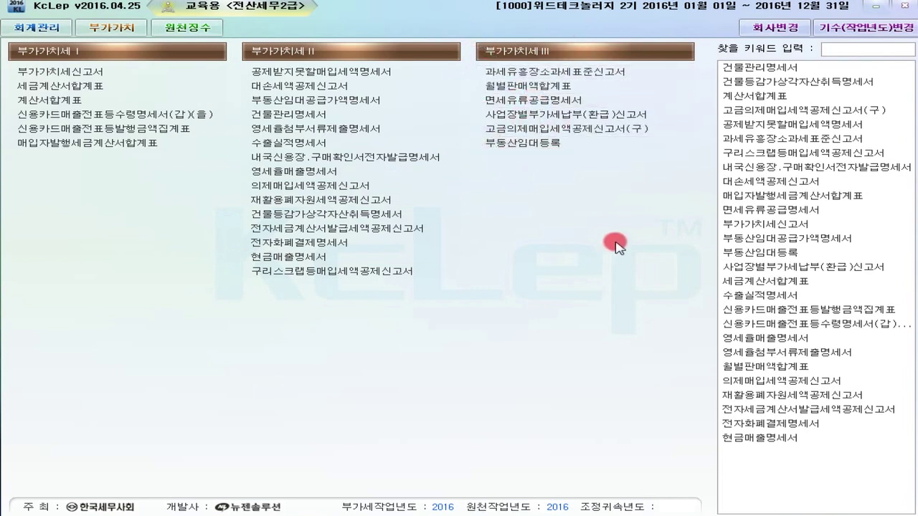
{"action": "left_click", "coordinate": [67, 72]}
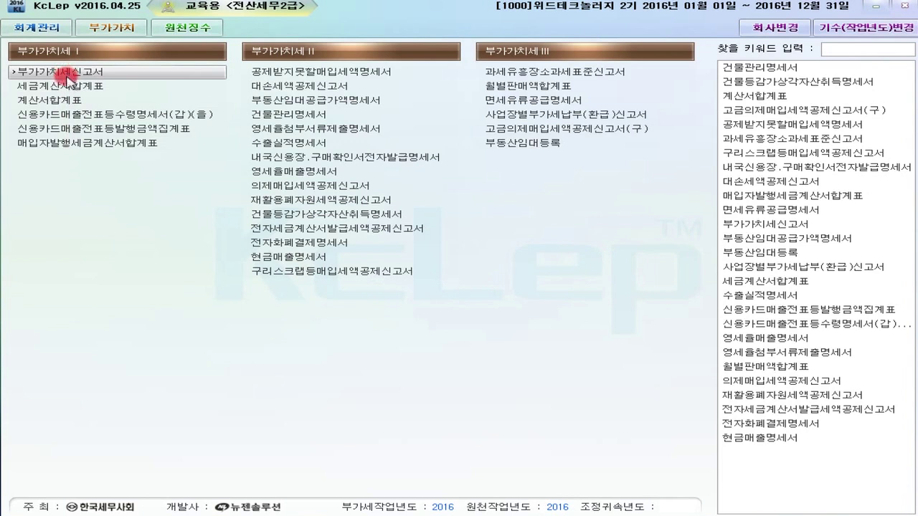
{"action": "left_click", "coordinate": [68, 86]}
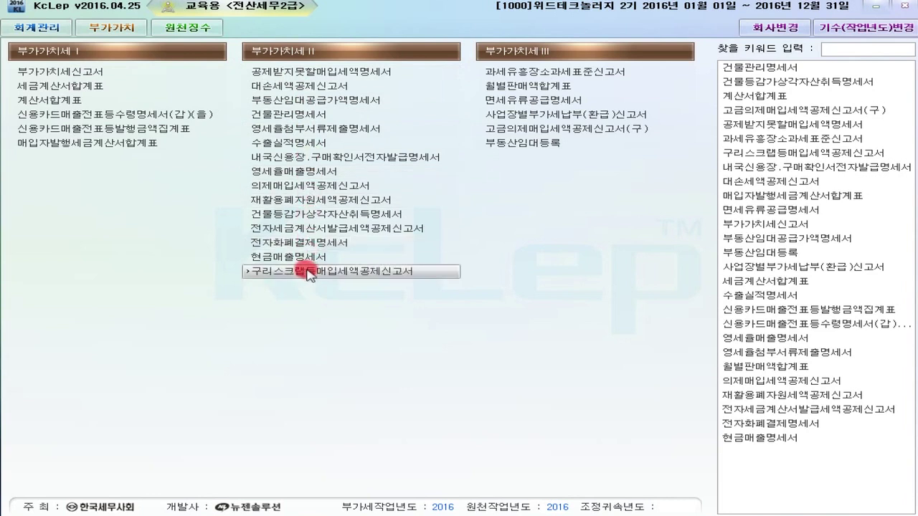
{"action": "left_click", "coordinate": [83, 73]}
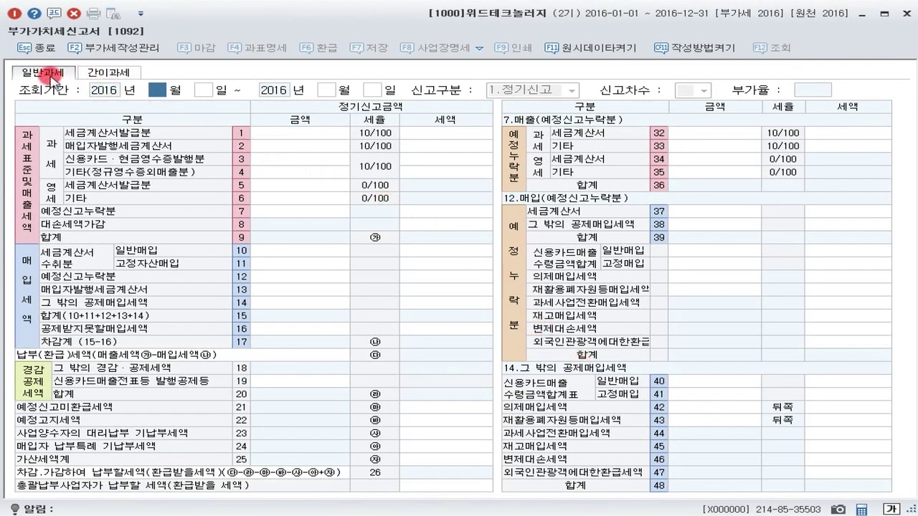
{"action": "left_click", "coordinate": [117, 76]}
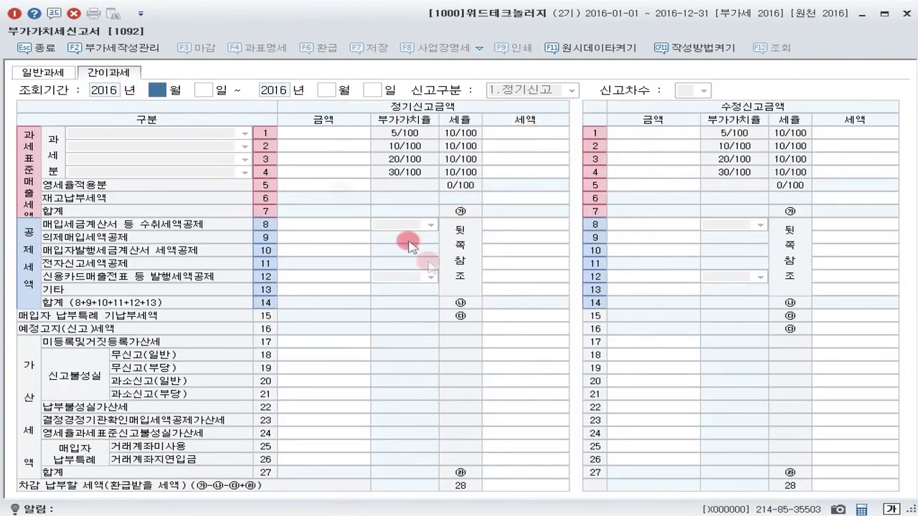
{"action": "left_click", "coordinate": [43, 72]}
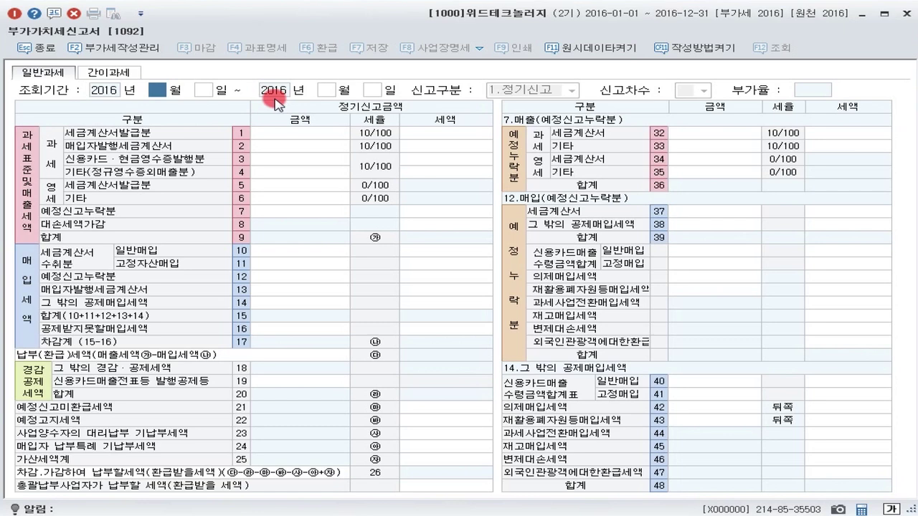
Set the return's query period to April 1 through June 30, 2016.
{"action": "type", "text": "4"}
{"action": "key", "text": "Return"}
{"action": "type", "text": "1"}
{"action": "key", "text": "Return"}
{"action": "type", "text": "6"}
{"action": "key", "text": "Return"}
{"action": "type", "text": "30"}
{"action": "key", "text": "Return"}
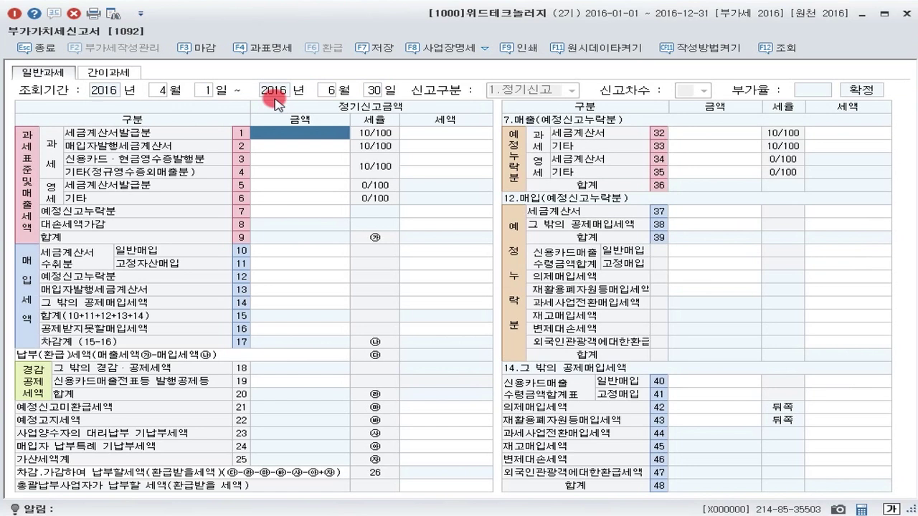
{"action": "left_click_drag", "start_coordinate": [468, 513], "coordinate": [467, 515]}
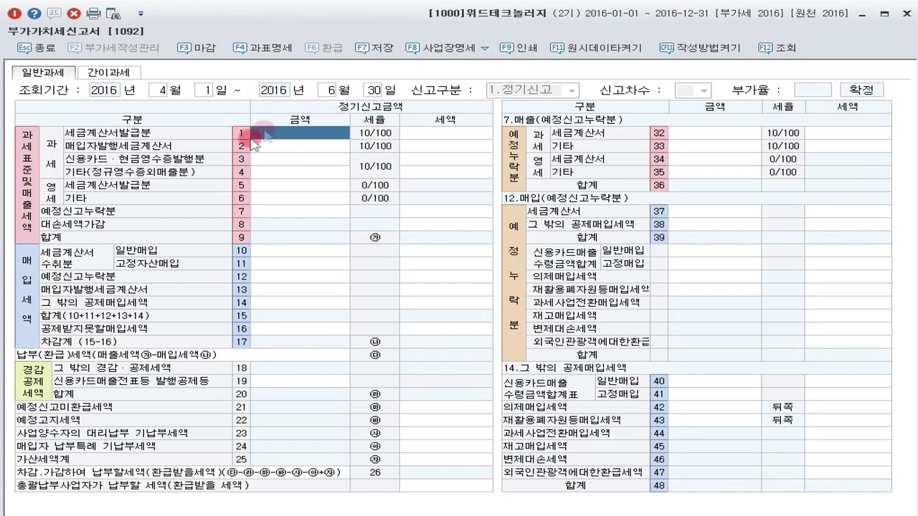
Try to enter 1,000,000 directly as the amount of 예정신고누락분 in sales row 7.
{"action": "left_click", "coordinate": [294, 213]}
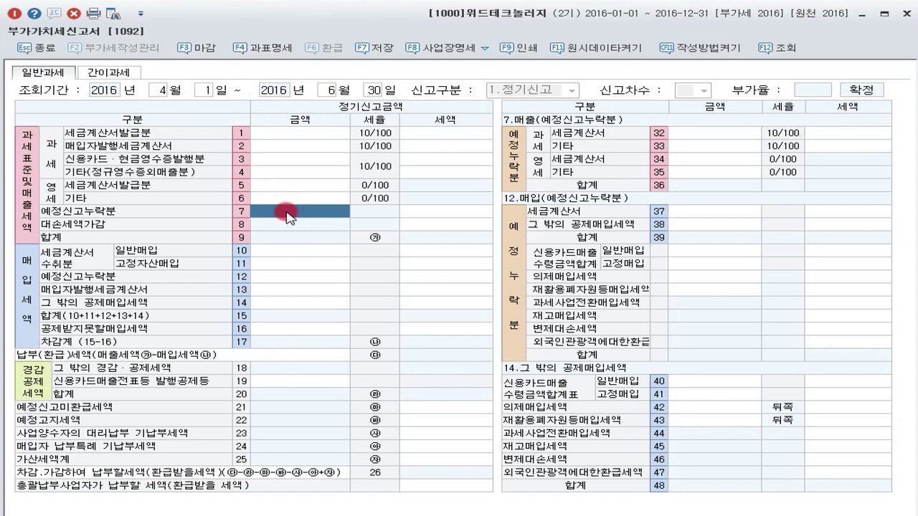
{"action": "type", "text": "10"}
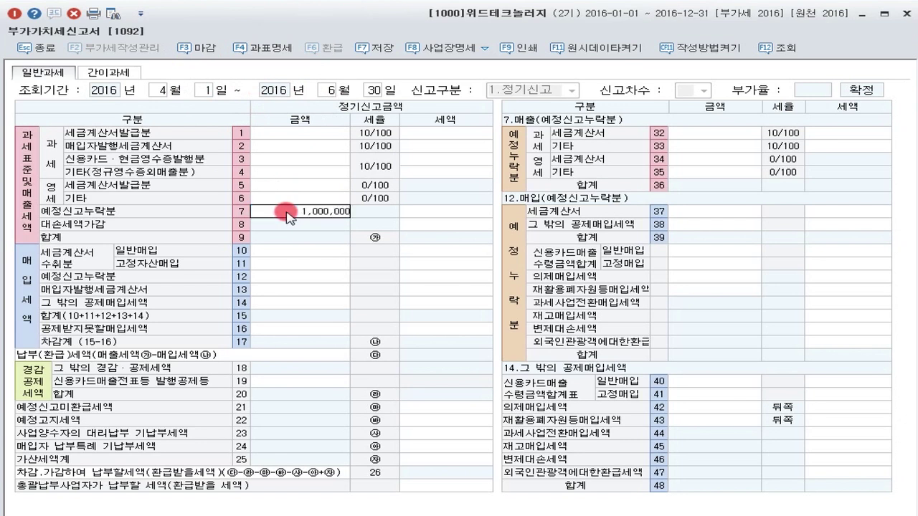
{"action": "type", "text": "00000"}
{"action": "key", "text": "Return"}
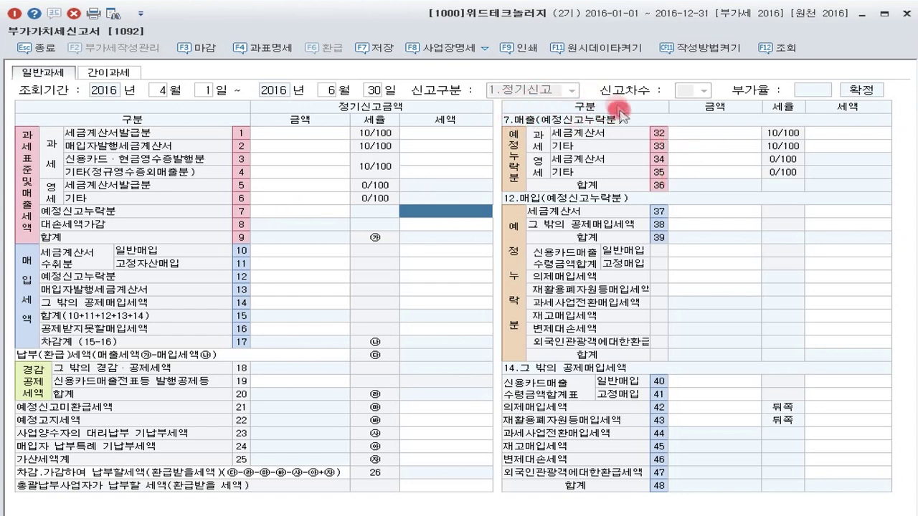
Enter 1,000,000 as the taxable 세금계산서 amount in row 32 of the omitted preliminary sales section.
{"action": "left_click", "coordinate": [706, 137]}
{"action": "type", "text": "1,000,0"}
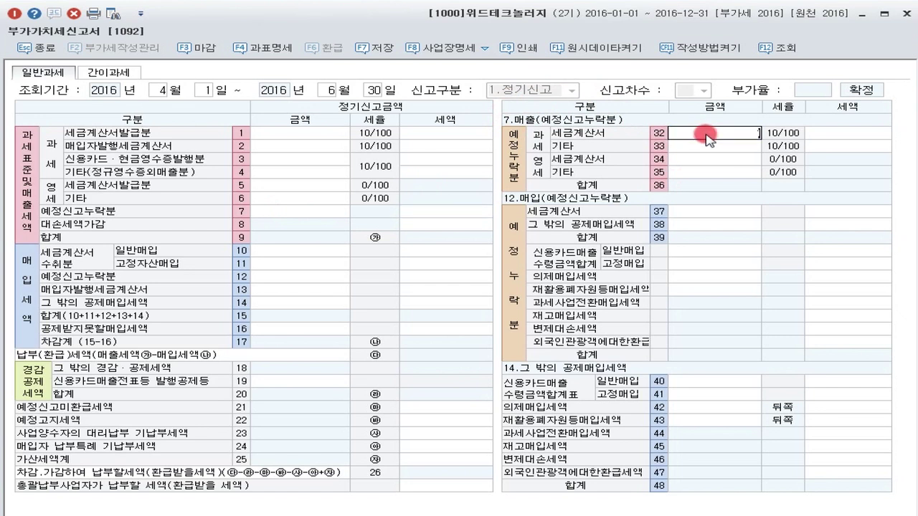
{"action": "type", "text": "00"}
{"action": "key", "text": "Return"}
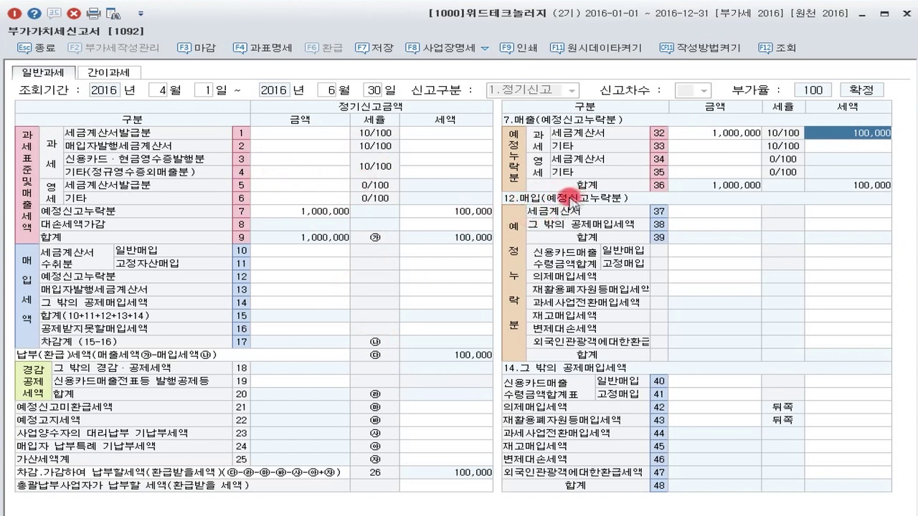
Examine the 대손세액가감 row and purchase rows 10 to 13, covering 일반매입, 고정자산매입, 예정신고누락분 and 매입자발행세금계산서.
{"action": "left_click", "coordinate": [252, 278]}
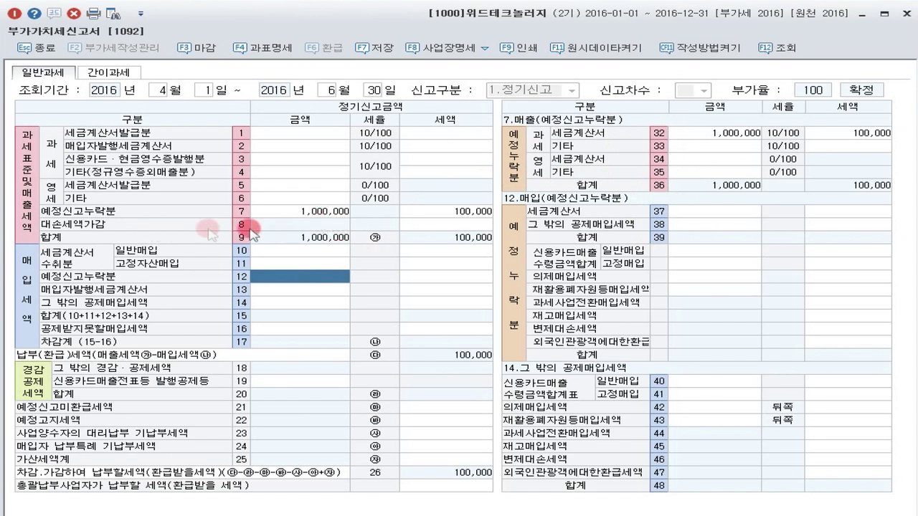
{"action": "left_click", "coordinate": [436, 224]}
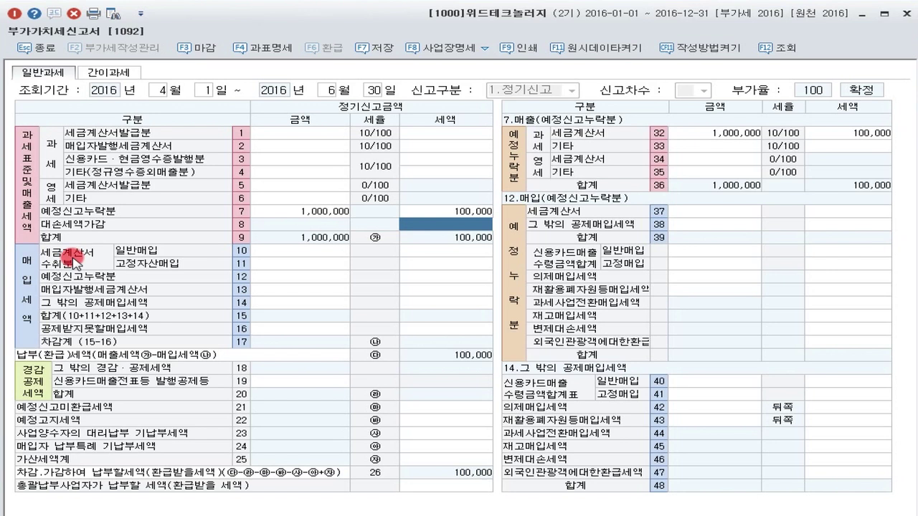
{"action": "left_click", "coordinate": [285, 251]}
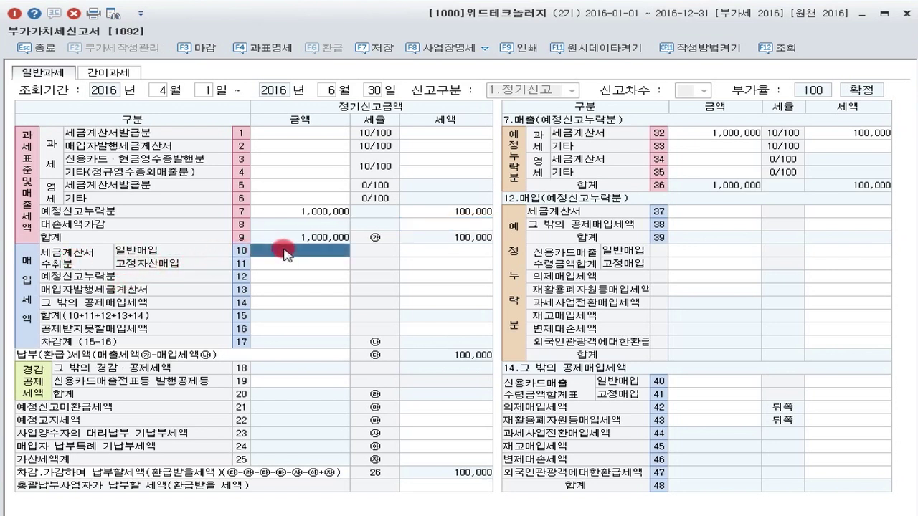
{"action": "left_click", "coordinate": [298, 262]}
{"action": "left_click", "coordinate": [306, 250]}
{"action": "left_click", "coordinate": [304, 263]}
{"action": "left_click", "coordinate": [303, 252]}
{"action": "left_click", "coordinate": [311, 264]}
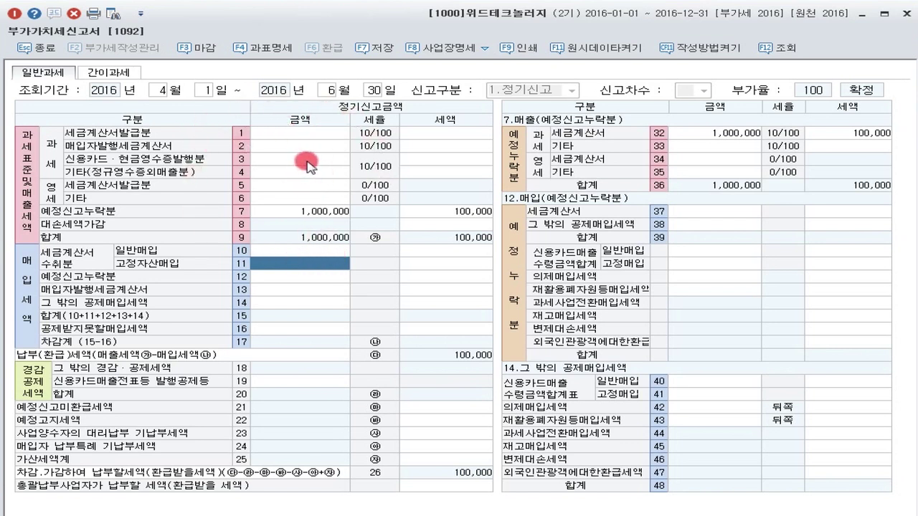
{"action": "left_click", "coordinate": [307, 250]}
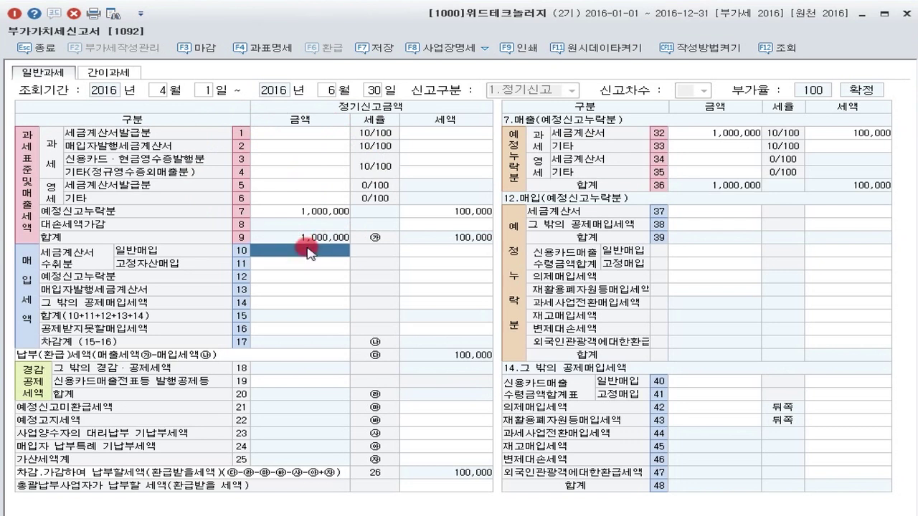
{"action": "left_click", "coordinate": [308, 264]}
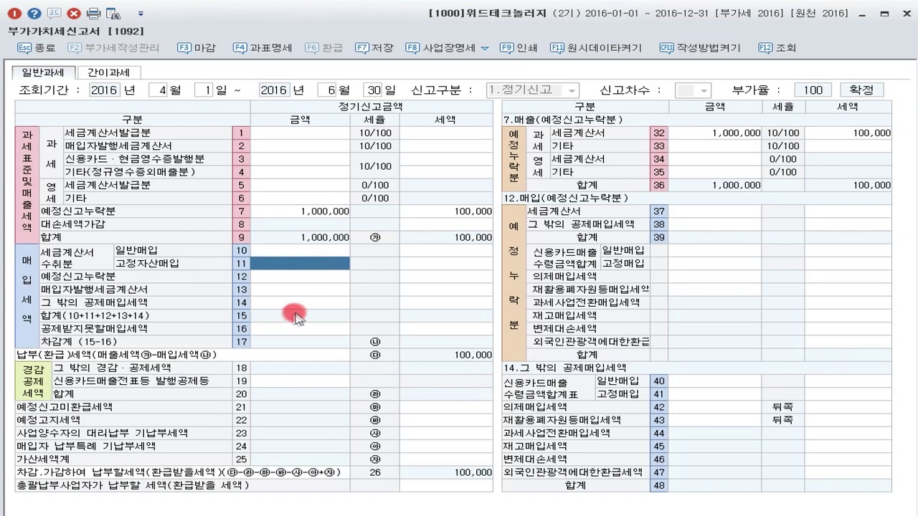
{"action": "left_click", "coordinate": [314, 289]}
{"action": "left_click", "coordinate": [319, 275]}
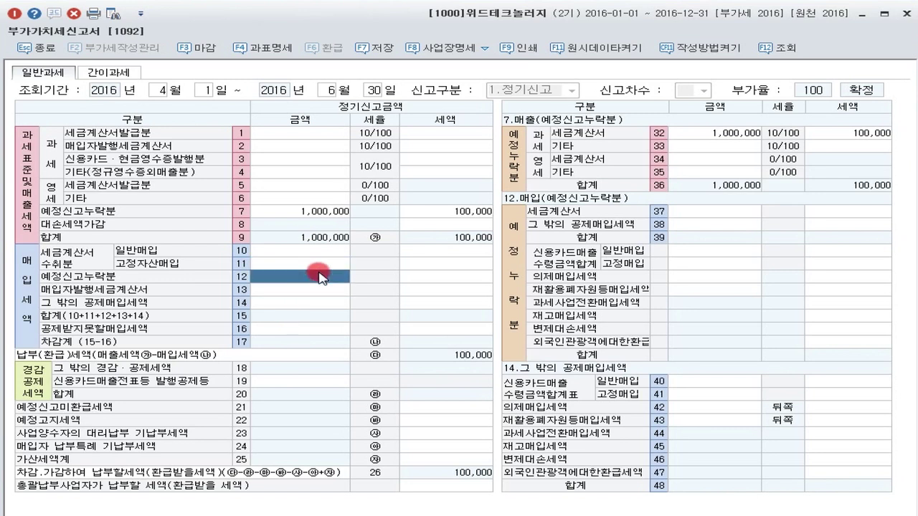
{"action": "left_click", "coordinate": [311, 287]}
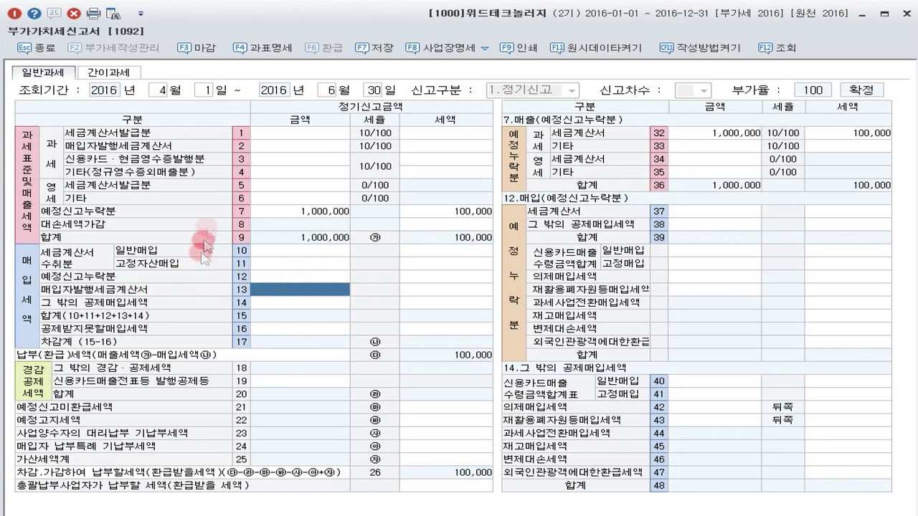
Enter 10,000,000 as the sales amount for both 매입자발행세금계산서 in row 2 and 세금계산서발급분 in row 1.
{"action": "left_click", "coordinate": [270, 146]}
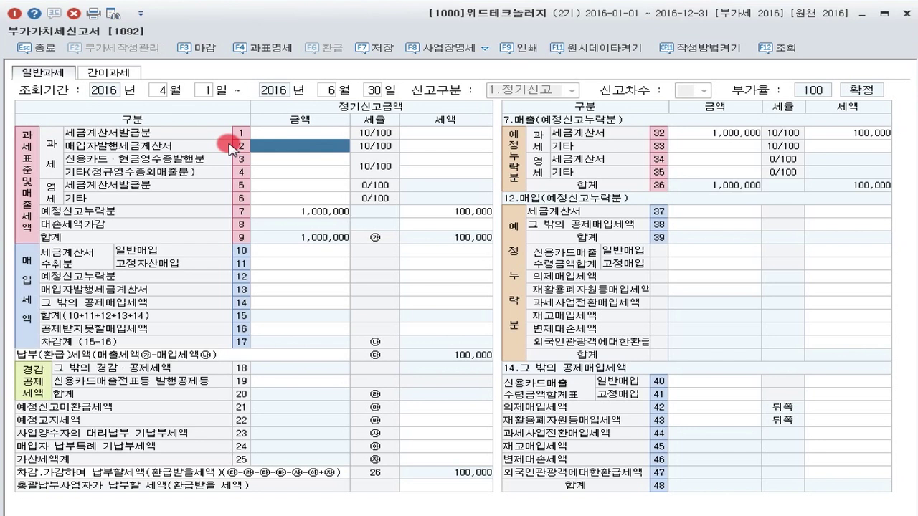
{"action": "left_click", "coordinate": [280, 147]}
{"action": "type", "text": "10000000"}
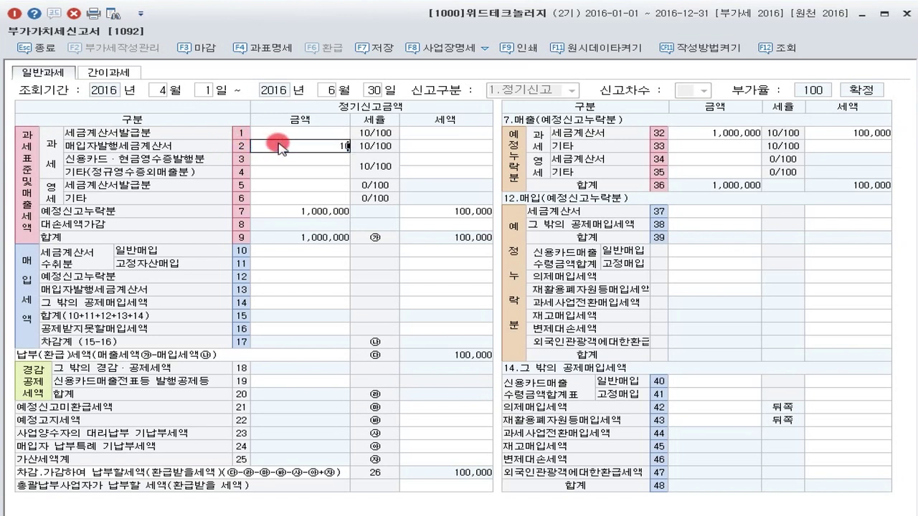
{"action": "key", "text": "Return"}
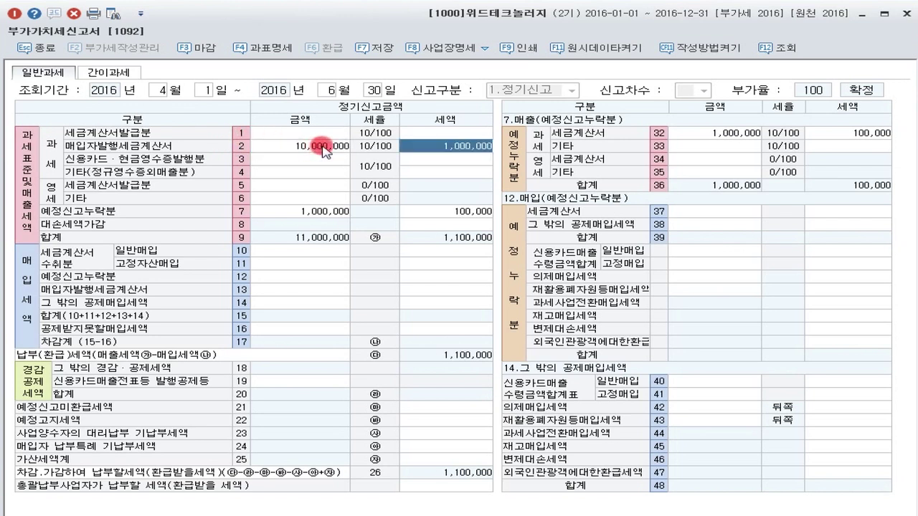
{"action": "left_click", "coordinate": [300, 147]}
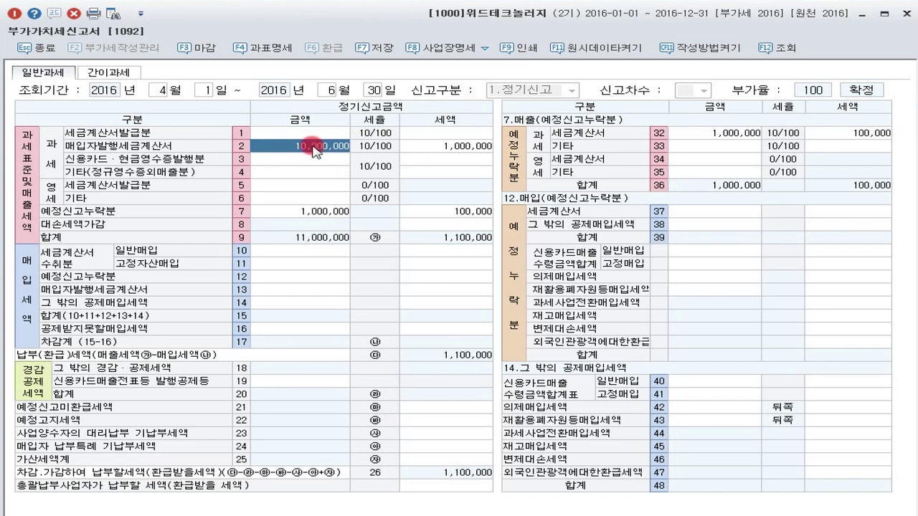
{"action": "left_click", "coordinate": [269, 133]}
{"action": "type", "text": "10,000,000"}
{"action": "key", "text": "Return"}
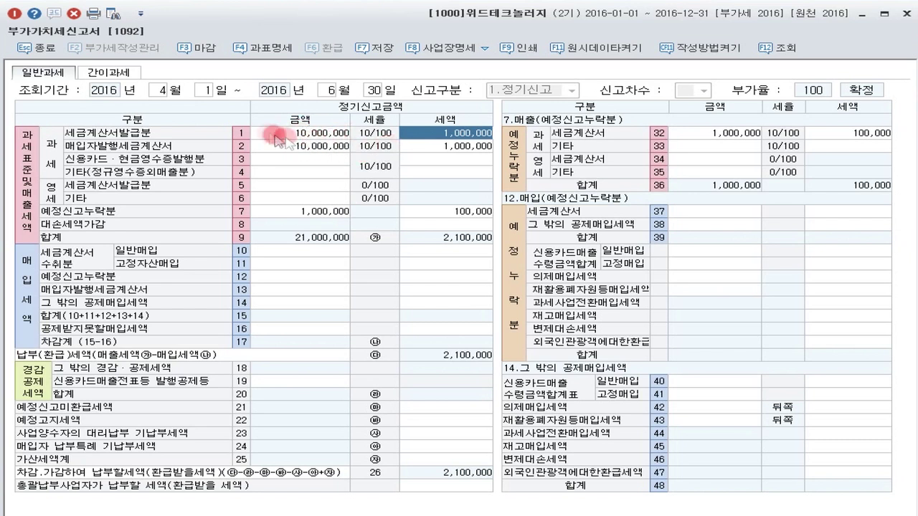
{"action": "left_click", "coordinate": [305, 146]}
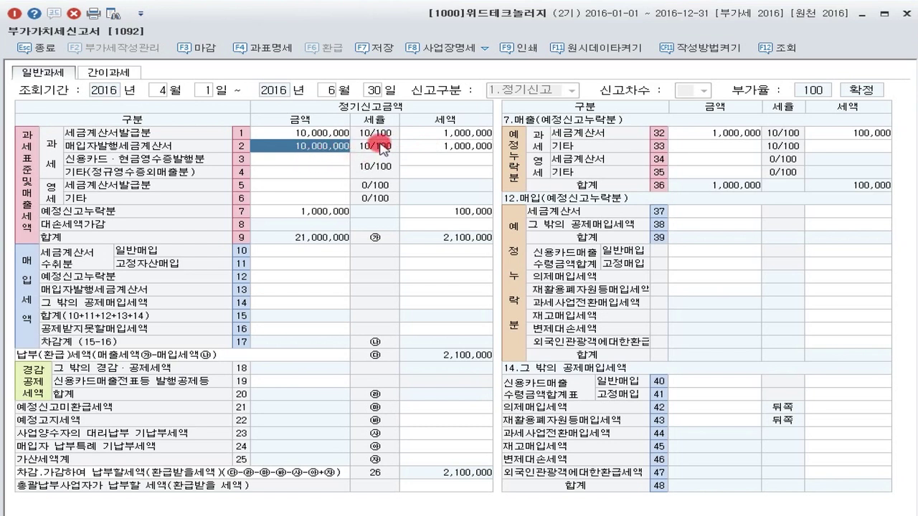
Enter an amount of 5,000,000 and tax of 500,000 for 매입자발행세금계산서 in purchase row 13.
{"action": "left_click", "coordinate": [263, 289]}
{"action": "type", "text": "5000000"}
{"action": "key", "text": "Return"}
{"action": "type", "text": "500,000"}
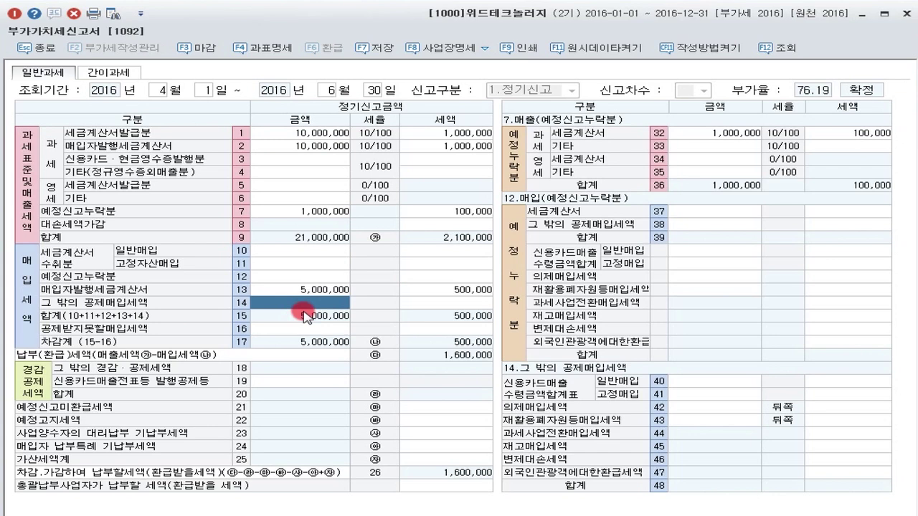
Enter an amount of 10,000,000 and tax of 1,000,000 for 세금계산서 수취분 일반매입 in purchase row 10.
{"action": "left_click", "coordinate": [322, 251]}
{"action": "type", "text": "10,000,000"}
{"action": "key", "text": "Return"}
{"action": "type", "text": "14000000"}
{"action": "key", "text": "BackSpace"}
{"action": "key", "text": "BackSpace"}
{"action": "key", "text": "BackSpace"}
{"action": "key", "text": "BackSpace"}
{"action": "key", "text": "BackSpace"}
{"action": "key", "text": "BackSpace"}
{"action": "key", "text": "BackSpace"}
{"action": "type", "text": "1"}
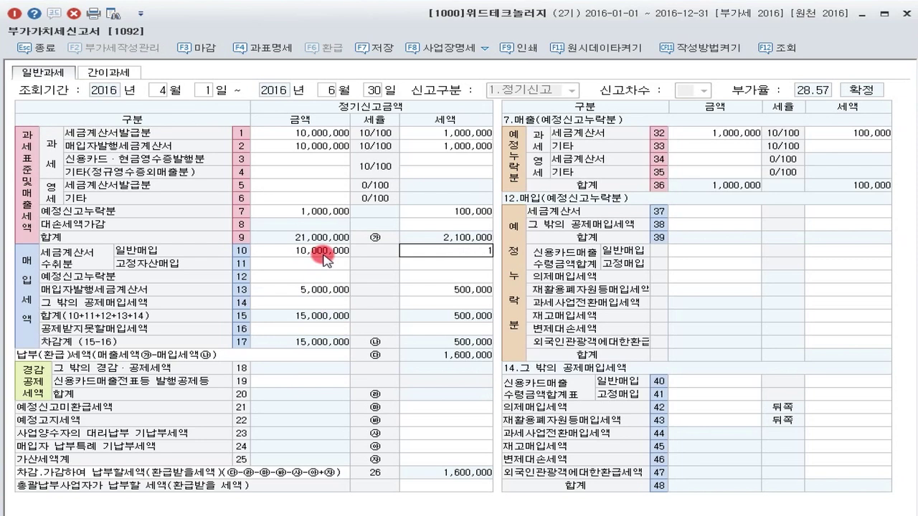
{"action": "type", "text": "1000000"}
{"action": "key", "text": "BackSpace"}
{"action": "key", "text": "BackSpace"}
{"action": "key", "text": "BackSpace"}
{"action": "key", "text": "BackSpace"}
{"action": "key", "text": "BackSpace"}
{"action": "key", "text": "BackSpace"}
{"action": "key", "text": "BackSpace"}
{"action": "type", "text": "1,000,000"}
{"action": "key", "text": "Return"}
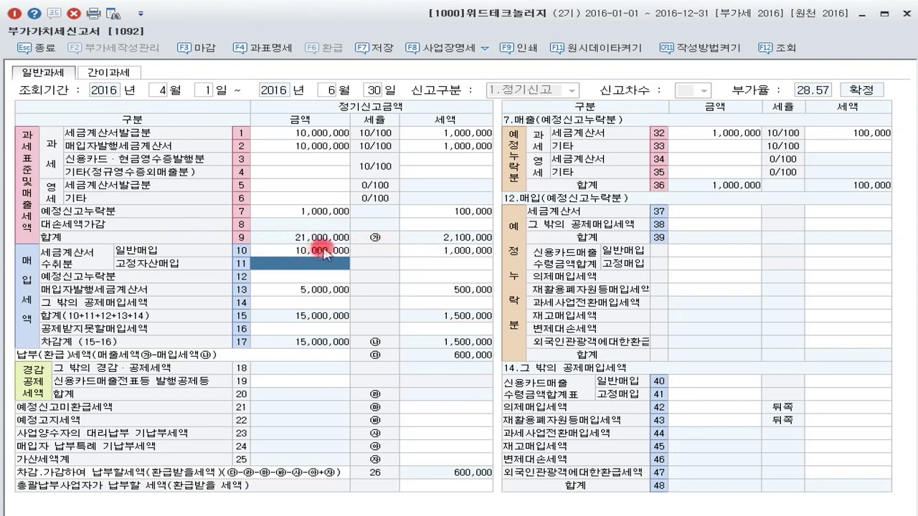
Try to enter 5,000,000 directly as the 그 밖의 공제매입세액 amount in purchase row 14.
{"action": "left_click", "coordinate": [316, 294]}
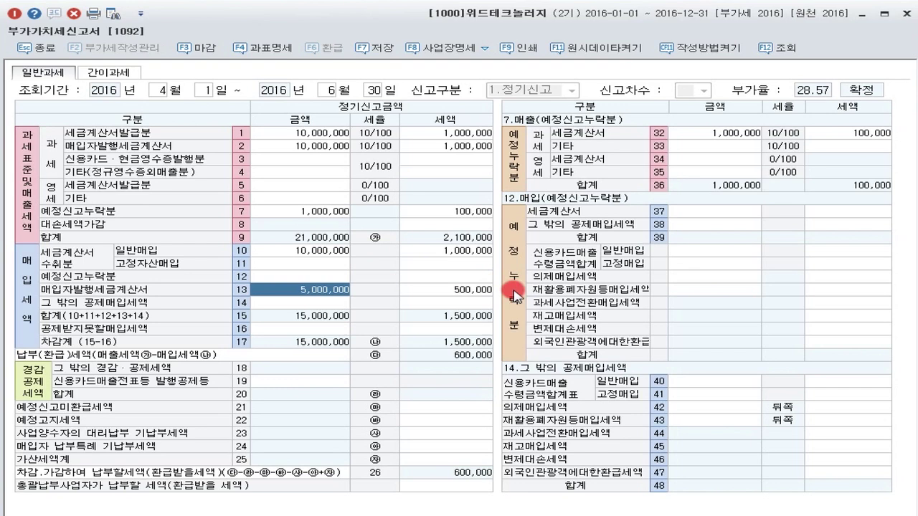
{"action": "left_click", "coordinate": [313, 277]}
{"action": "left_click", "coordinate": [423, 277]}
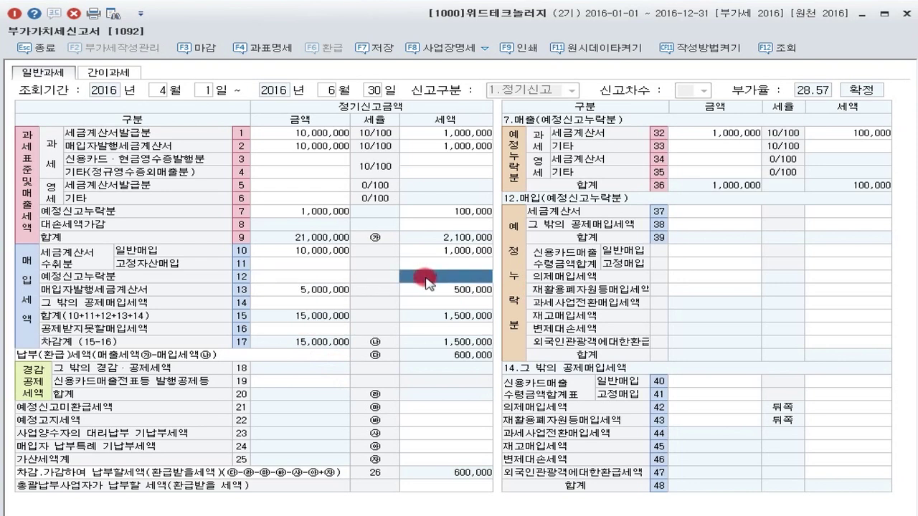
{"action": "left_click", "coordinate": [291, 304]}
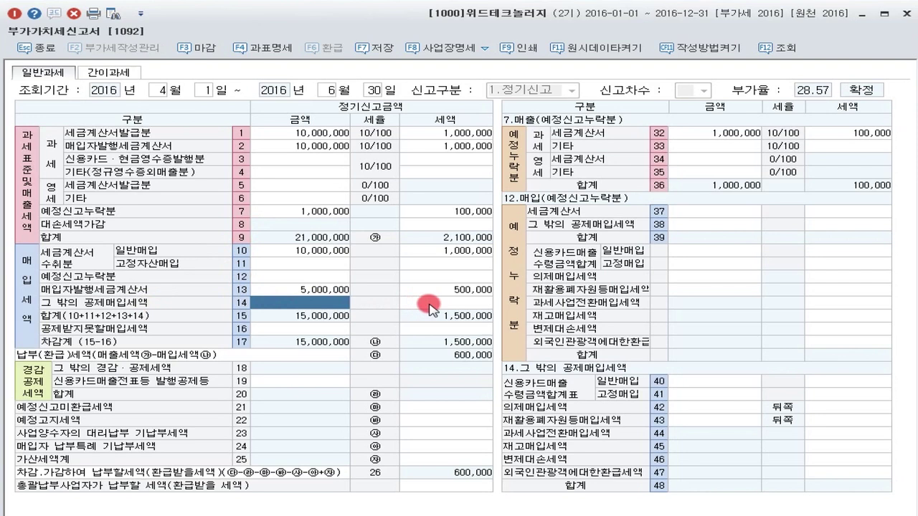
{"action": "type", "text": "5000000"}
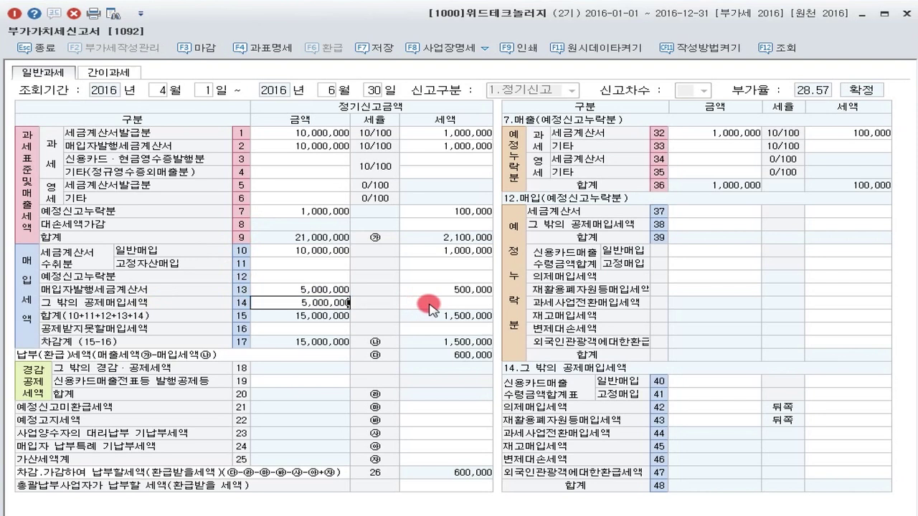
{"action": "key", "text": "Return"}
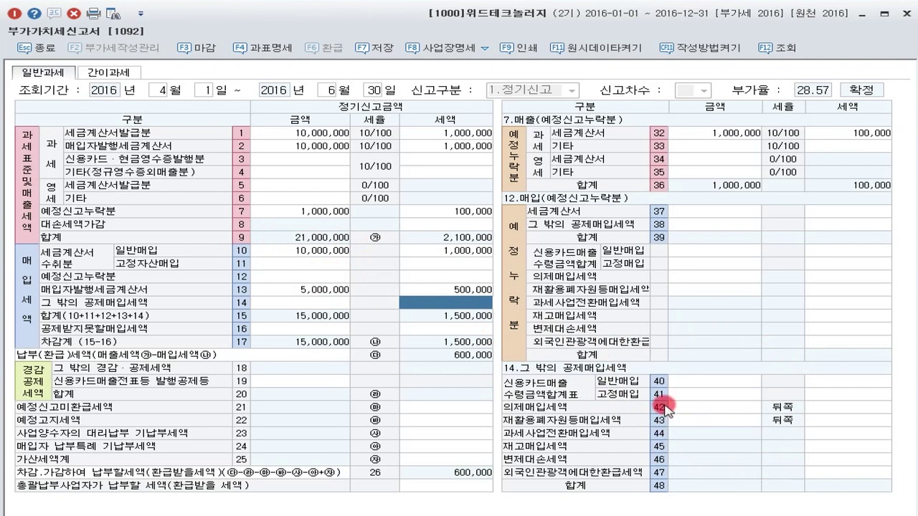
Enter an amount of 2,000,000 and tax of 200,000 for 신용카드매출 수령금액합계표 일반매입 in row 40.
{"action": "left_click", "coordinate": [660, 380]}
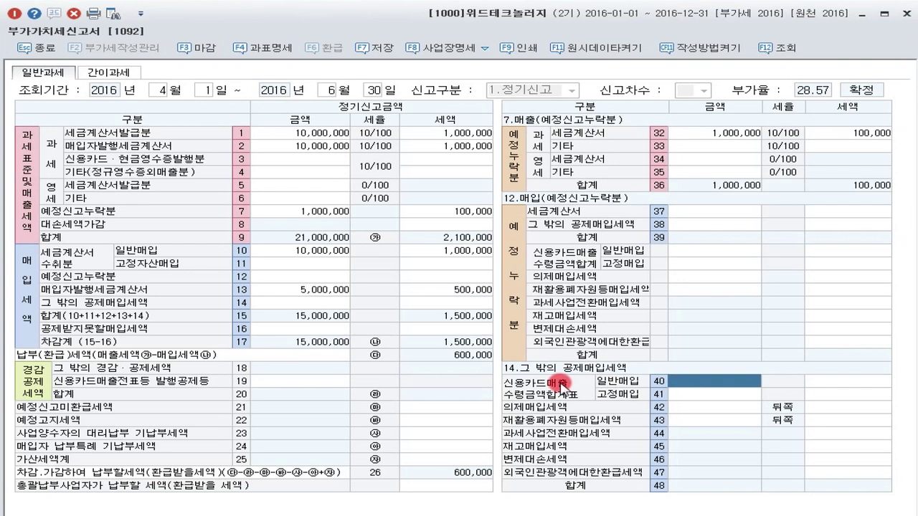
{"action": "type", "text": "2000000"}
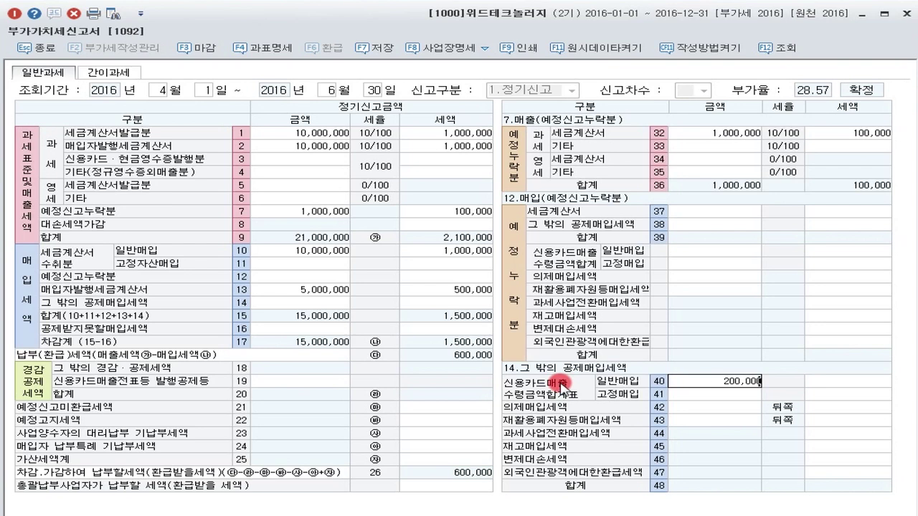
{"action": "key", "text": "Return"}
{"action": "type", "text": "2000000"}
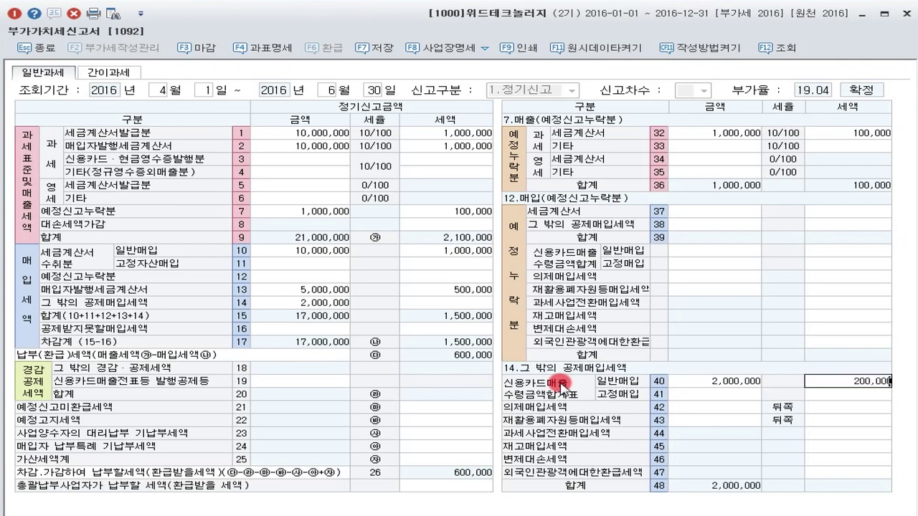
{"action": "key", "text": "Return"}
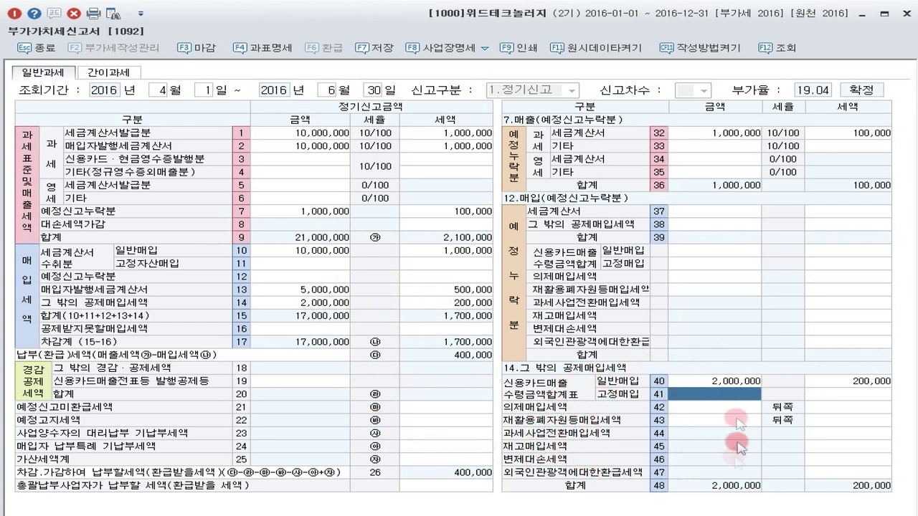
Enter an amount of 5,000,000 and tax of 500,000 for 공제받지못할 매입세액 in row 49 of the row 16 details.
{"action": "left_click", "coordinate": [282, 329]}
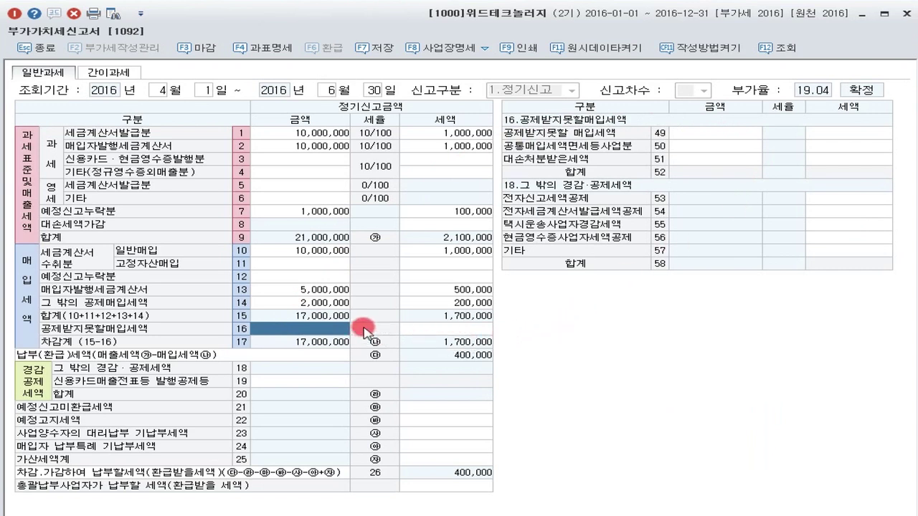
{"action": "left_click", "coordinate": [704, 133]}
{"action": "type", "text": "5000000"}
{"action": "key", "text": "Return"}
{"action": "type", "text": "5800000"}
{"action": "key", "text": "BackSpace"}
{"action": "key", "text": "BackSpace"}
{"action": "key", "text": "BackSpace"}
{"action": "key", "text": "BackSpace"}
{"action": "key", "text": "BackSpace"}
{"action": "key", "text": "BackSpace"}
{"action": "key", "text": "BackSpace"}
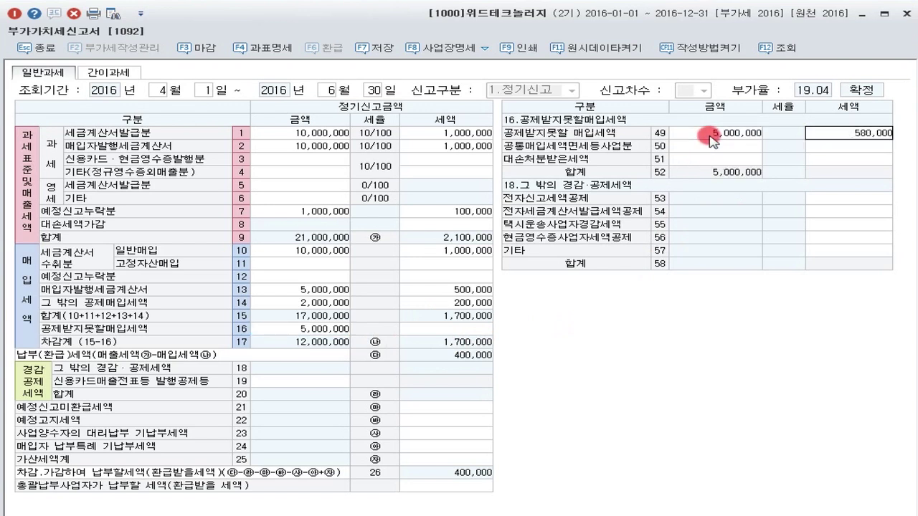
{"action": "type", "text": "5,000,00"}
{"action": "key", "text": "Return"}
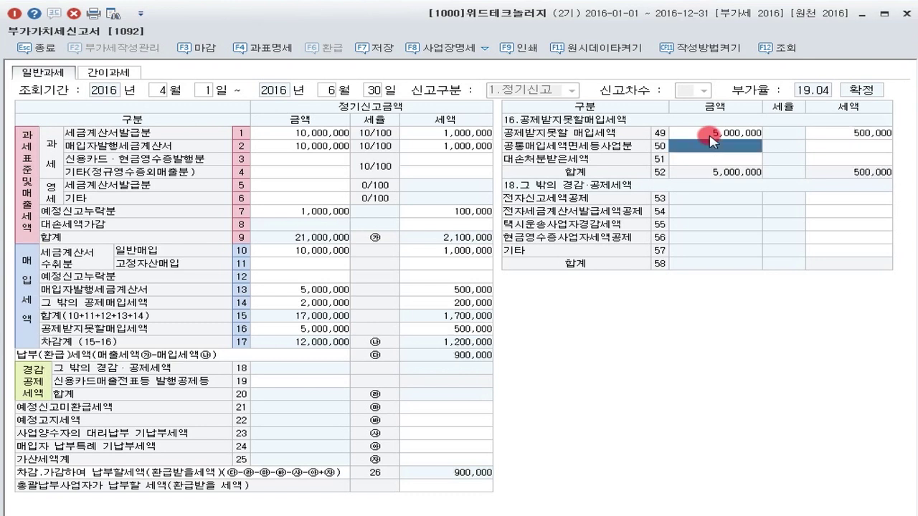
Compare 일반매입 in row 10 with 공제받지못할매입세액 in row 16 and its detail section.
{"action": "left_click", "coordinate": [348, 253]}
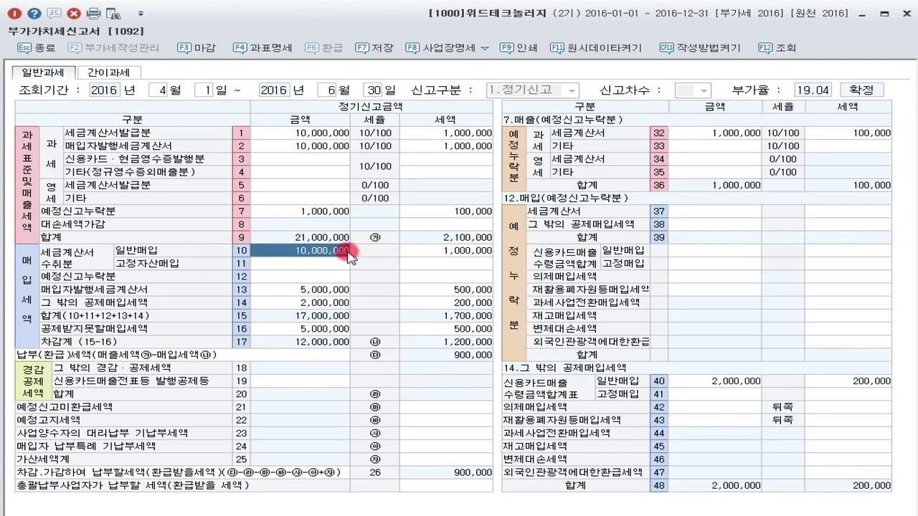
{"action": "left_click", "coordinate": [345, 327]}
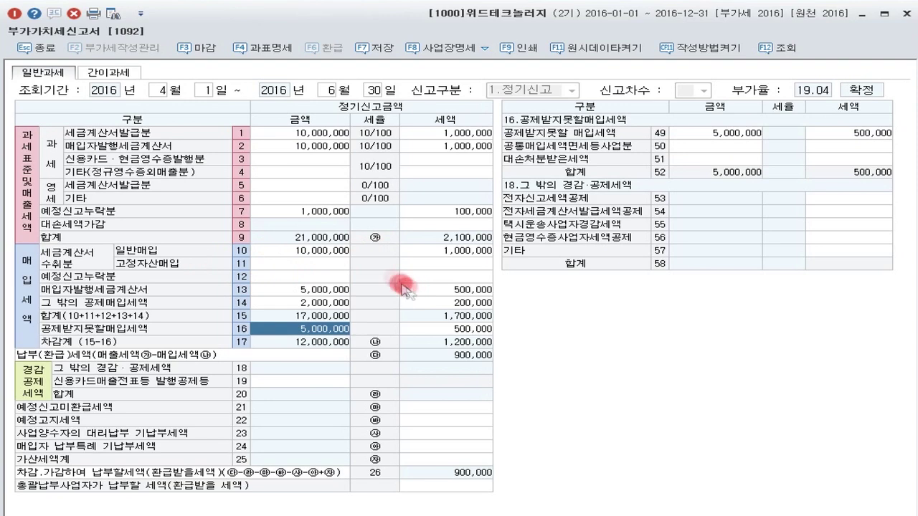
{"action": "left_click", "coordinate": [337, 251]}
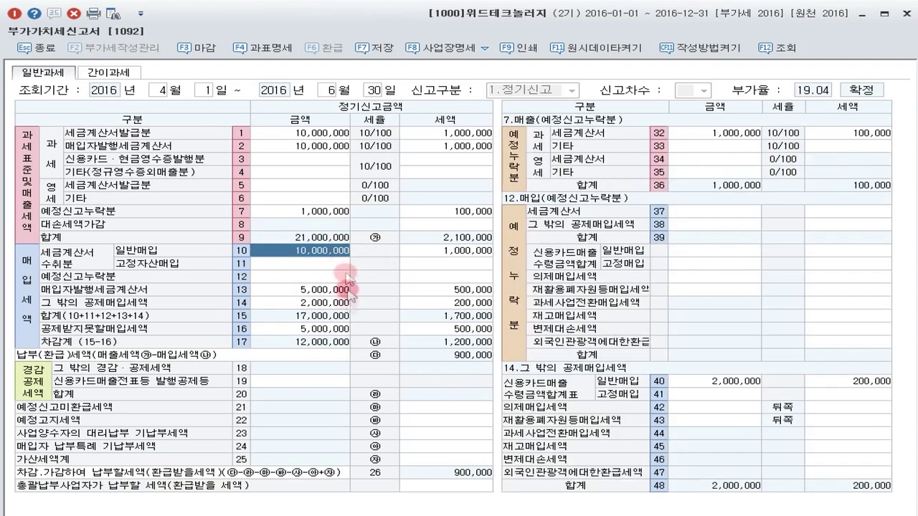
{"action": "left_click", "coordinate": [345, 328]}
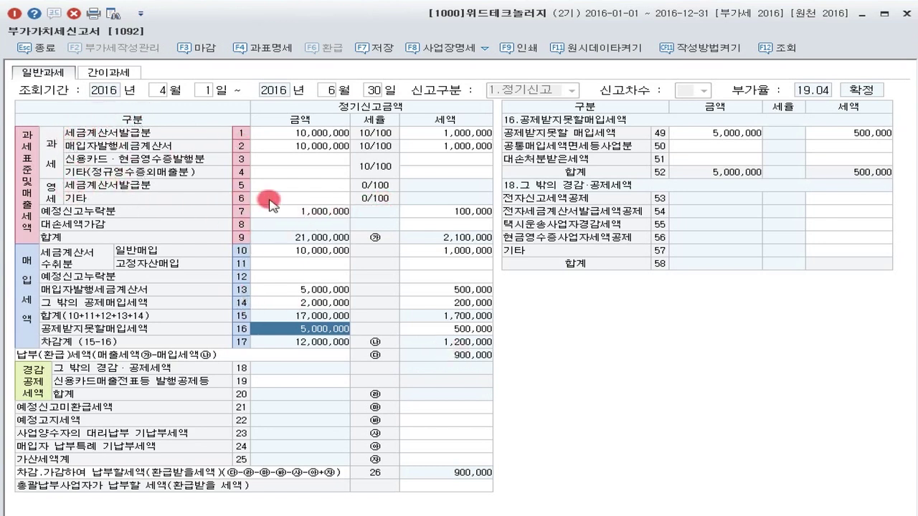
Enter 20,000,000 as the sales amount for 기타(정규영수증외매출분) in row 4.
{"action": "left_click", "coordinate": [279, 137]}
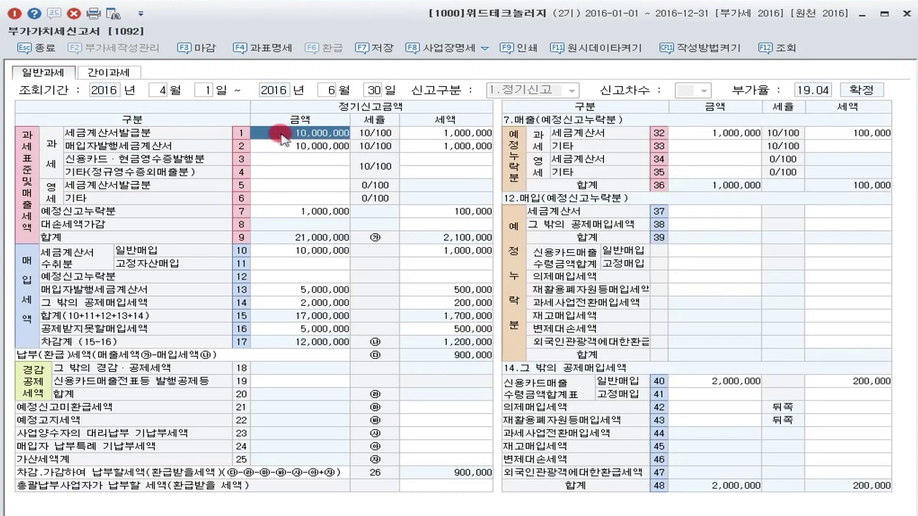
{"action": "left_click", "coordinate": [307, 159]}
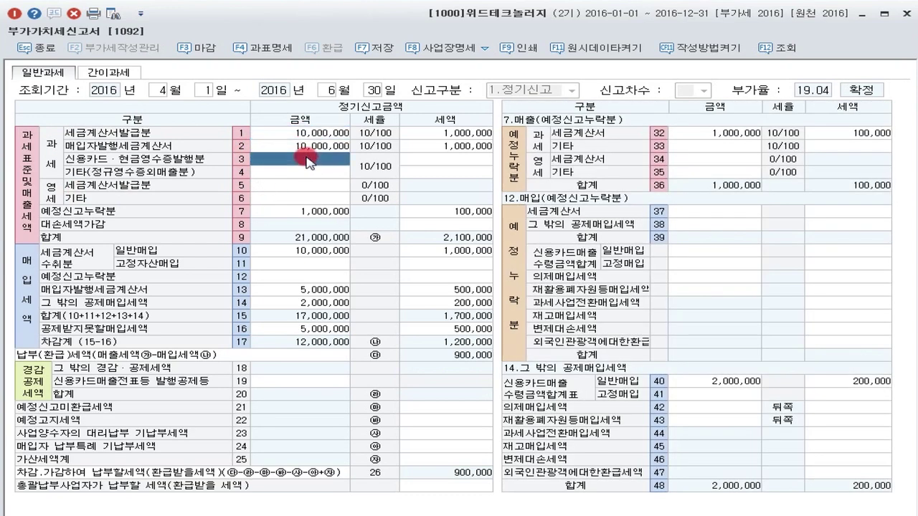
{"action": "left_click", "coordinate": [304, 172]}
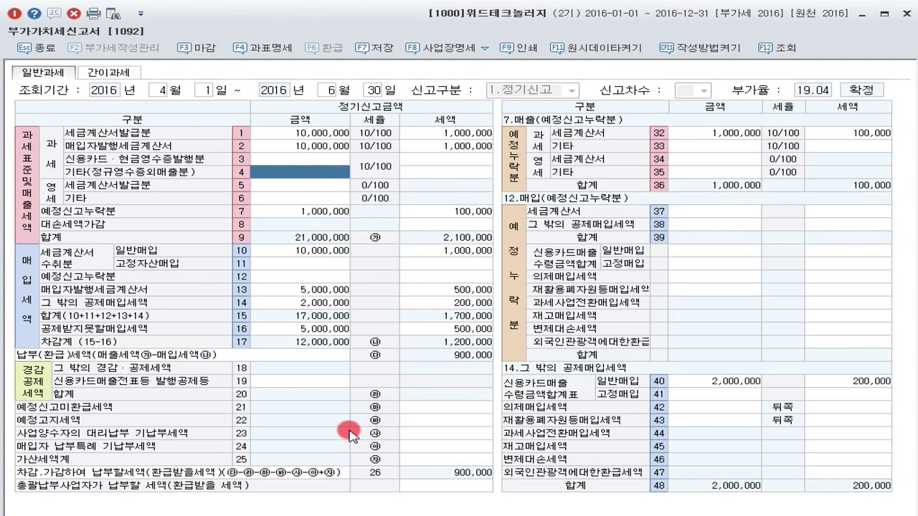
{"action": "type", "text": "20000000"}
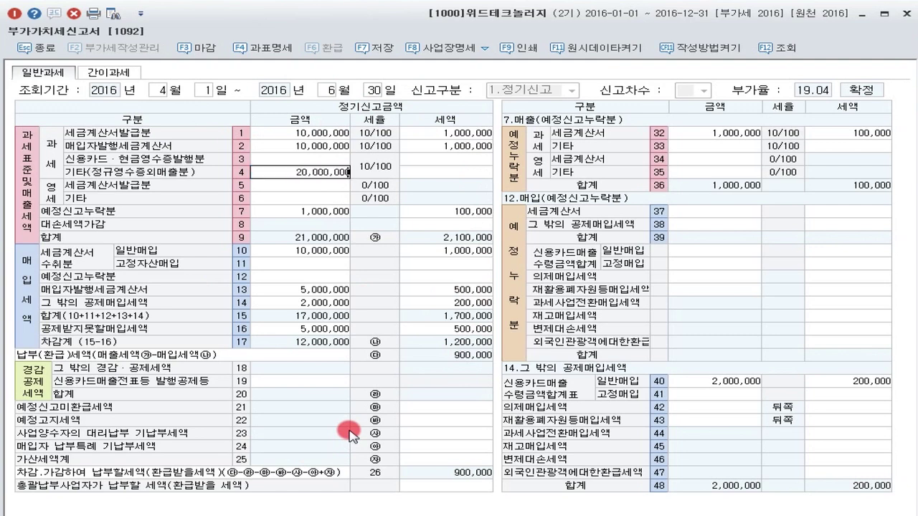
{"action": "key", "text": "Return"}
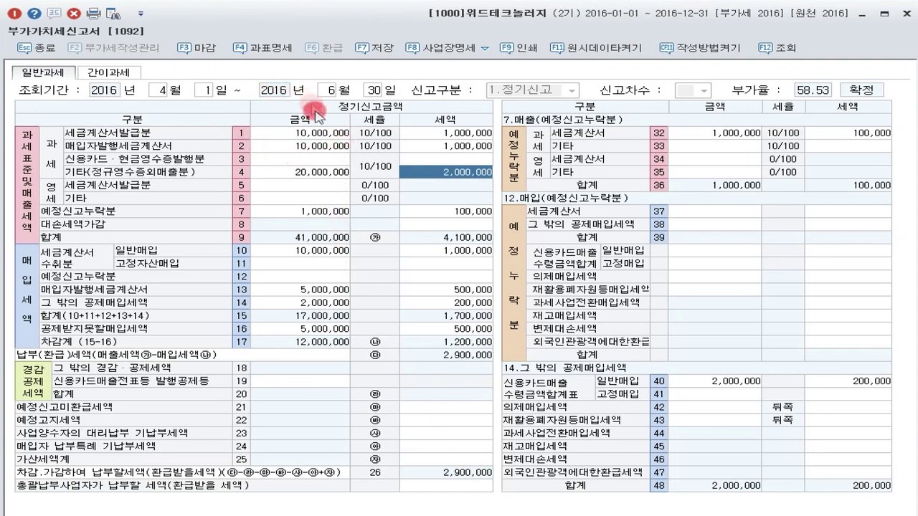
Review the amount and tax of 기타 sales in row 4, card sales in row 3 and card purchases in row 40.
{"action": "left_click", "coordinate": [309, 174]}
{"action": "left_click", "coordinate": [410, 175]}
{"action": "left_click", "coordinate": [315, 163]}
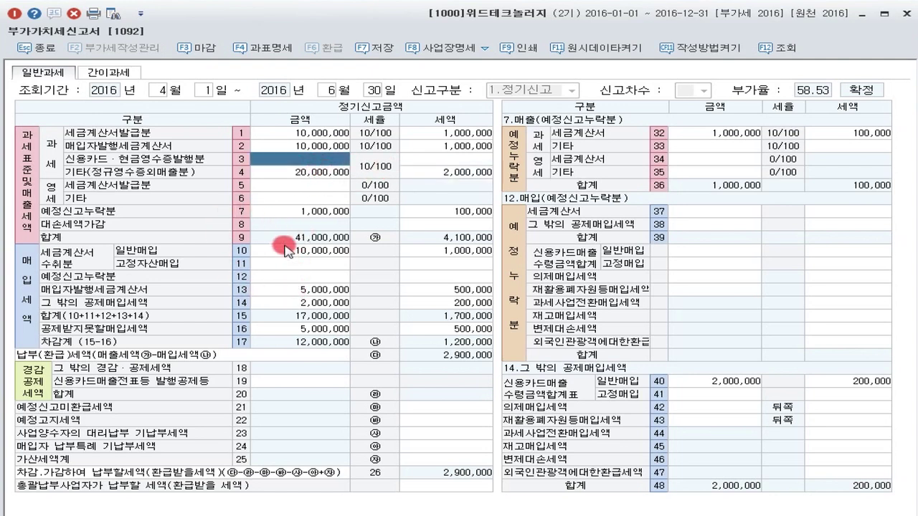
{"action": "left_click", "coordinate": [734, 385]}
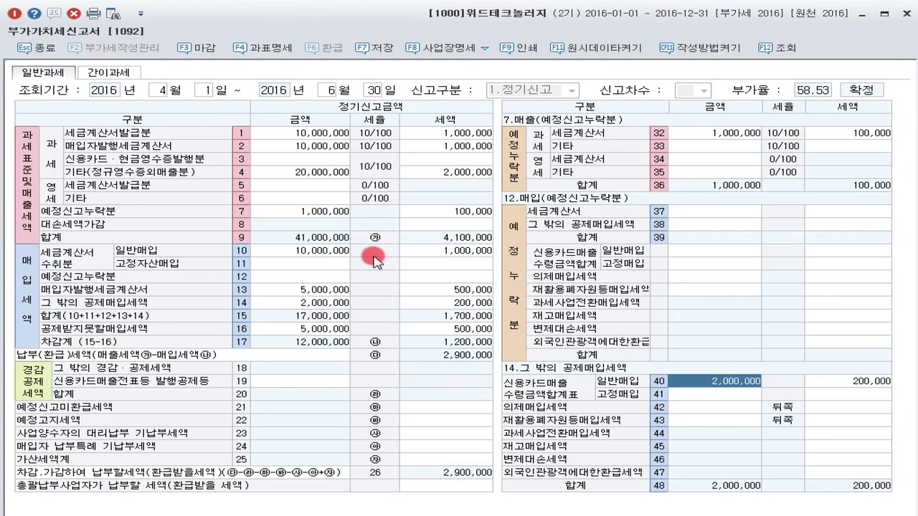
{"action": "left_click", "coordinate": [335, 175]}
{"action": "left_click", "coordinate": [438, 171]}
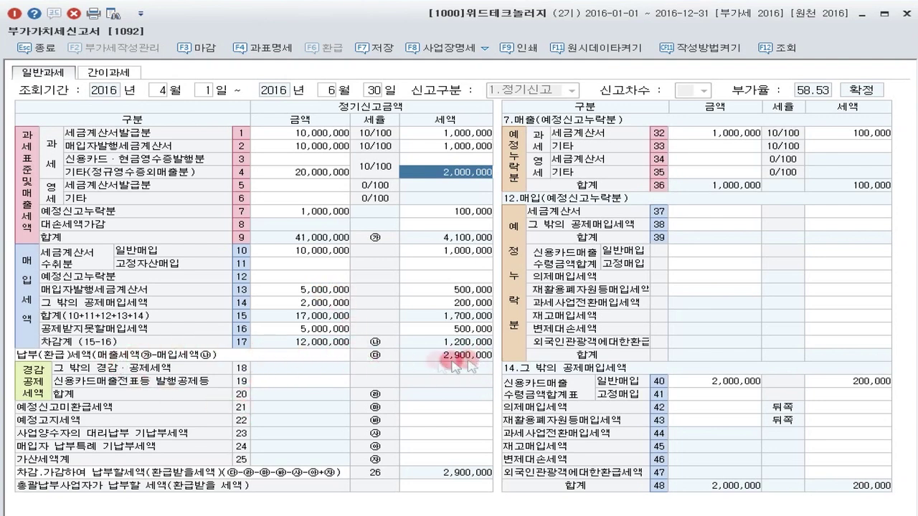
Enter a tax credit of 10,000 for 전자신고세액공제 in row 53 of the 그 밖의 경감·공제세액 details.
{"action": "left_click", "coordinate": [330, 381]}
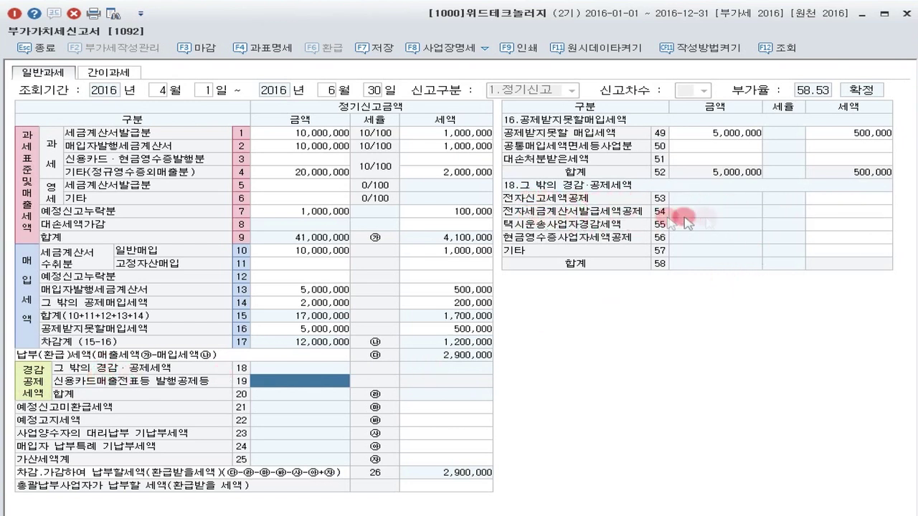
{"action": "left_click", "coordinate": [837, 213]}
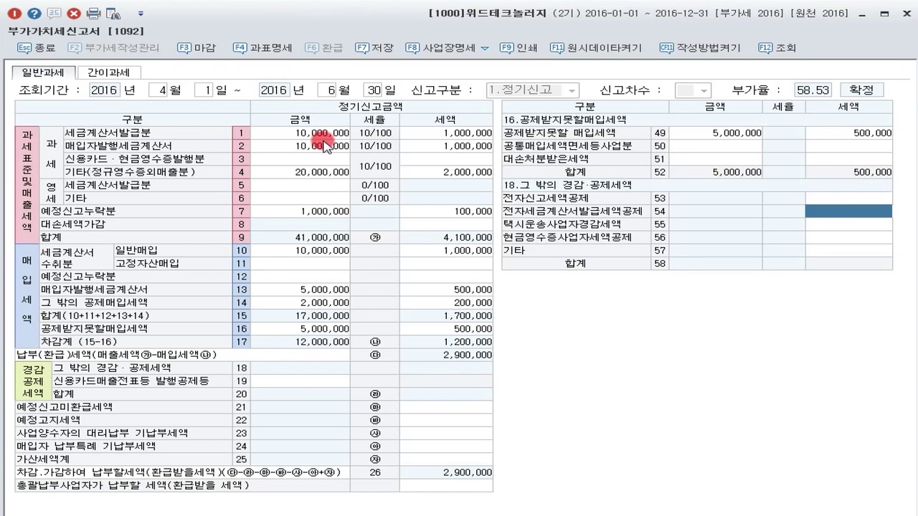
{"action": "key", "text": "Up"}
{"action": "type", "text": "10000"}
{"action": "key", "text": "Return"}
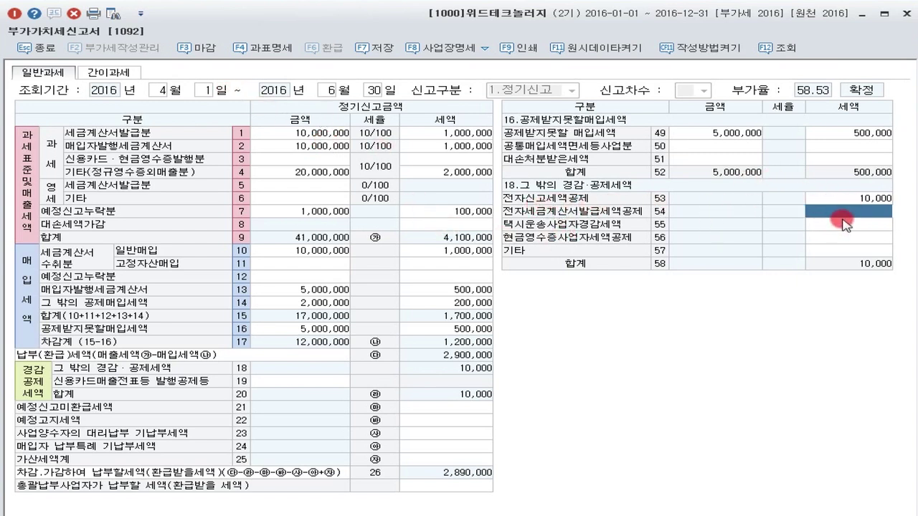
Decline saving the return data, and enter a tax credit of 2,000 for 전자세금계산서발급세액공제 in row 54.
{"action": "left_click", "coordinate": [161, 91]}
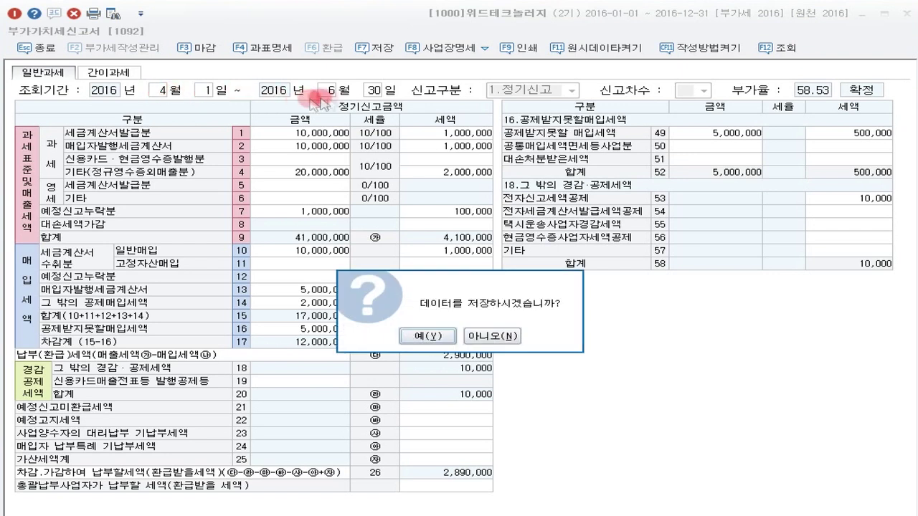
{"action": "left_click", "coordinate": [492, 337]}
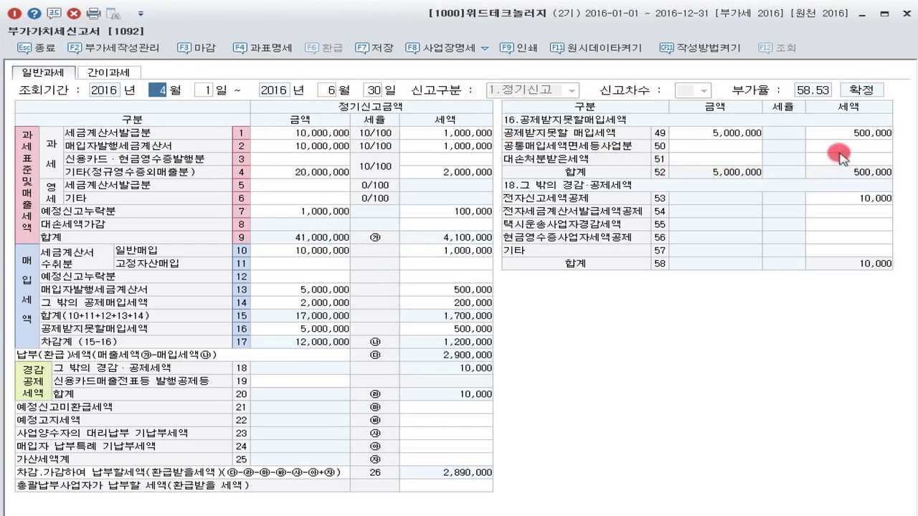
{"action": "left_click", "coordinate": [843, 212]}
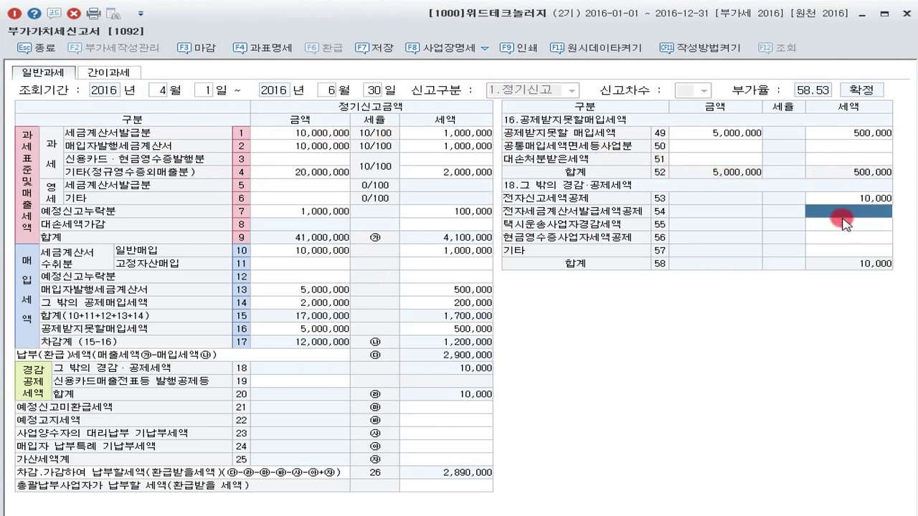
{"action": "type", "text": "2"}
{"action": "left_click", "coordinate": [843, 224]}
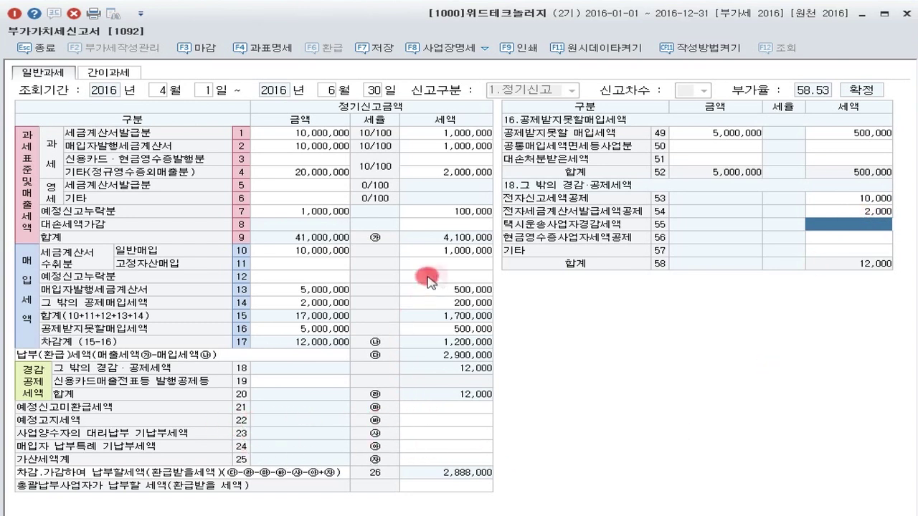
Reload the return for April to June 2016 and select the tax field of 예정신고미환급세액 in row 21.
{"action": "left_click", "coordinate": [163, 91]}
{"action": "key", "text": "Return"}
{"action": "key", "text": "Return"}
{"action": "key", "text": "Return"}
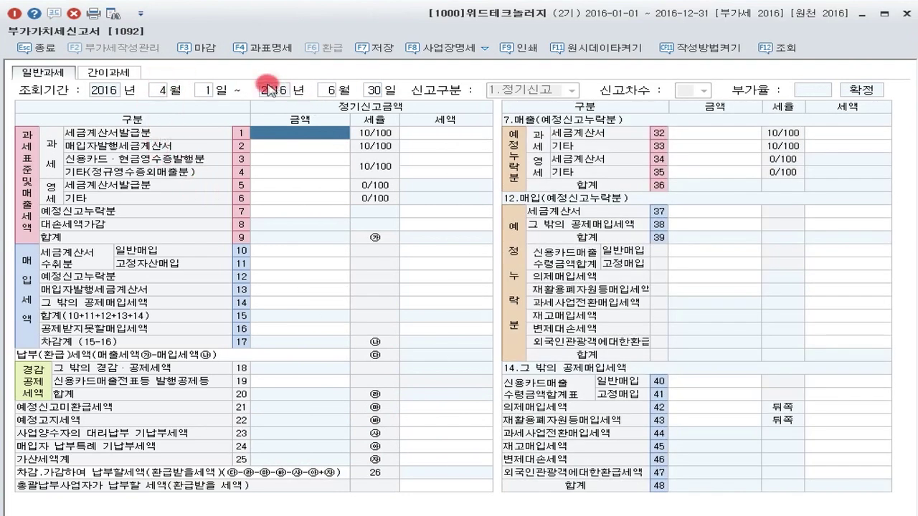
{"action": "left_click", "coordinate": [429, 408]}
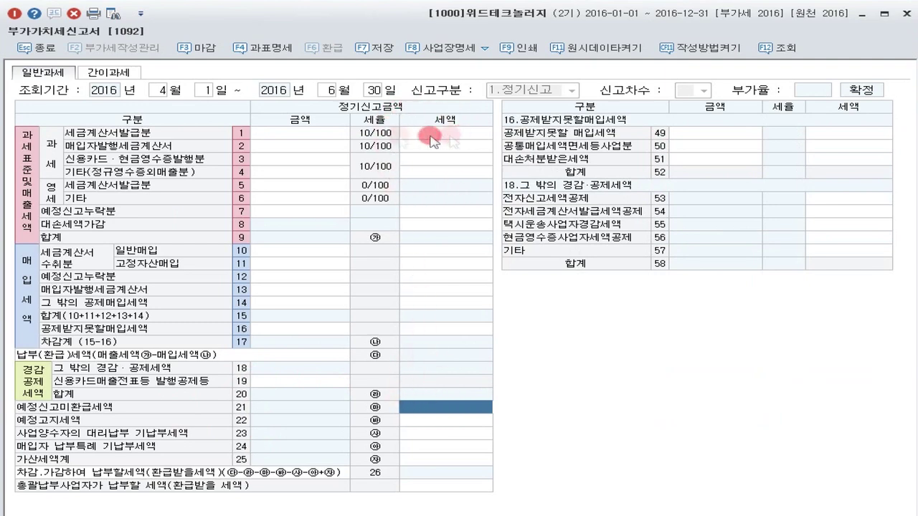
Enter 10,000,000 for 세금계산서발급분 sales in row 1 and 20,000,000 for 일반매입 purchases in row 10.
{"action": "left_click", "coordinate": [326, 136]}
{"action": "type", "text": "10,000,000"}
{"action": "key", "text": "Return"}
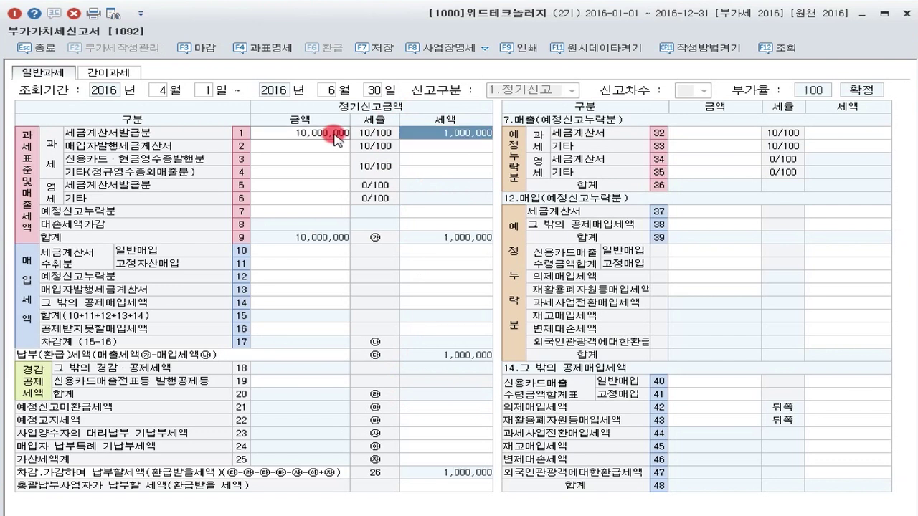
{"action": "left_click", "coordinate": [275, 252]}
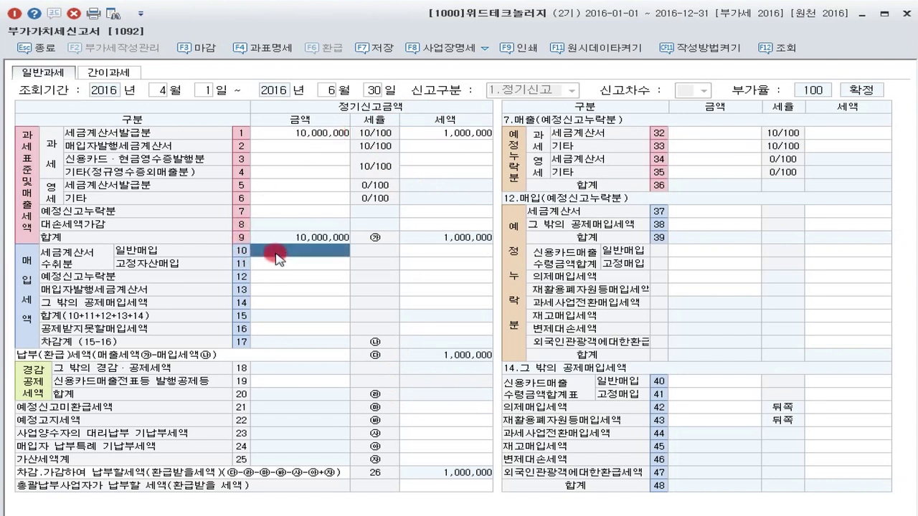
{"action": "type", "text": "20000000"}
{"action": "key", "text": "Return"}
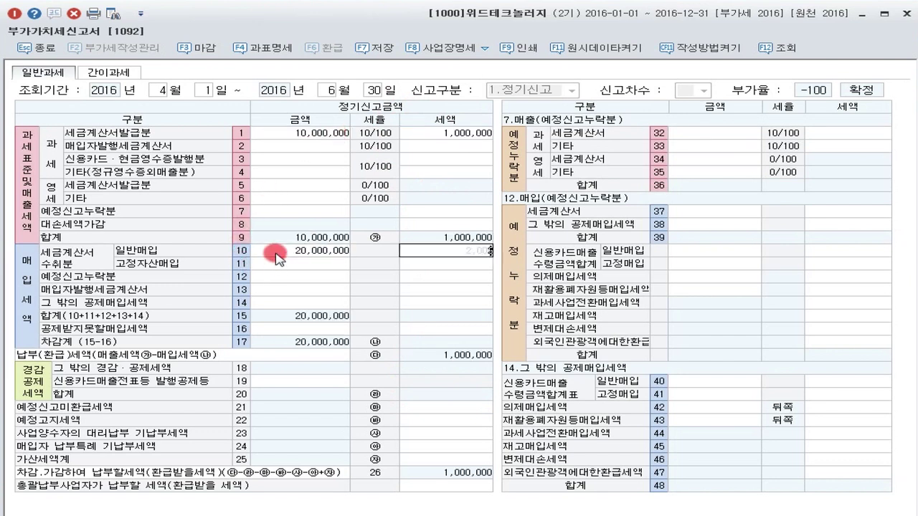
{"action": "key", "text": "Return"}
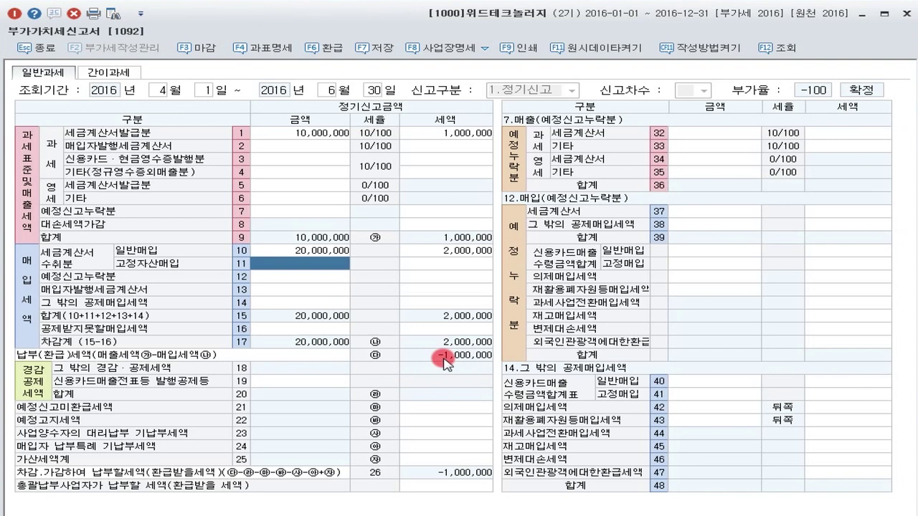
Enter a tax of 500,000 for 예정신고미환급세액 in row 21.
{"action": "left_click", "coordinate": [446, 408]}
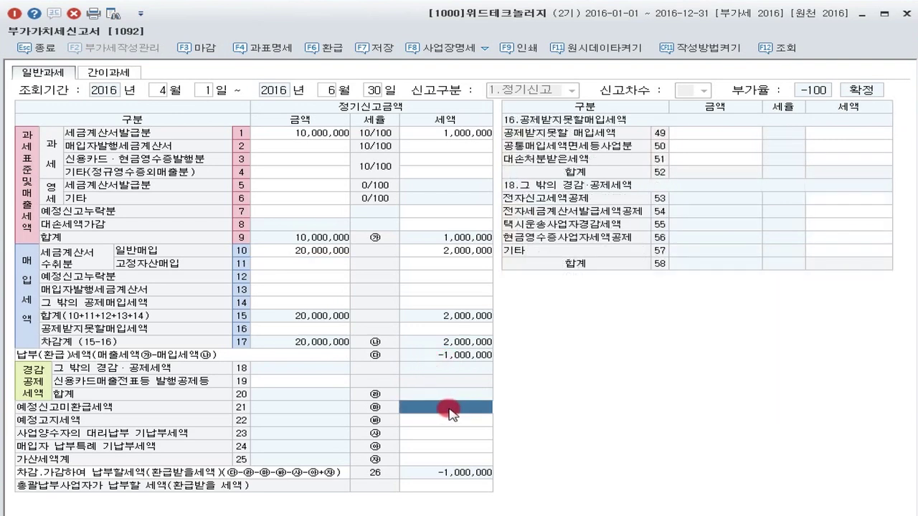
{"action": "type", "text": "500,000"}
{"action": "key", "text": "Return"}
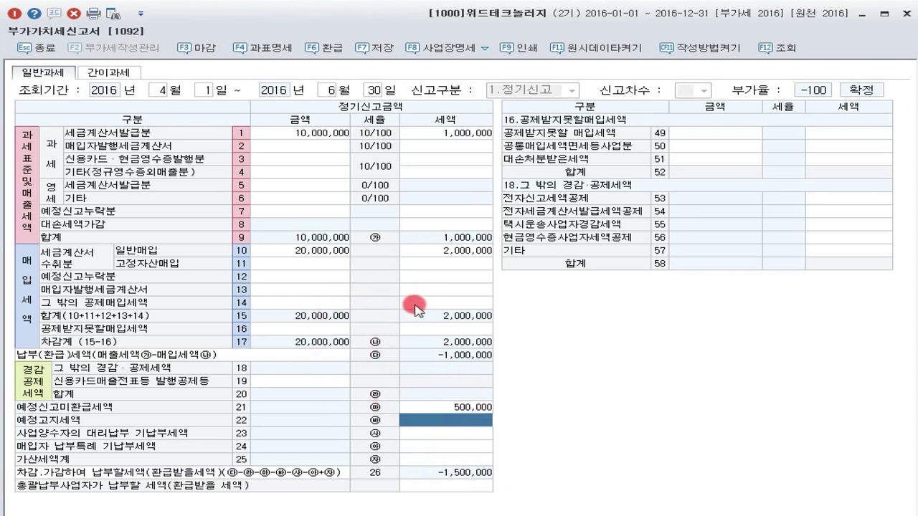
Compare the tax fields of 예정신고미환급세액 in row 21 and 예정고지세액 in row 22, and show the 가산세명세 details of row 25.
{"action": "left_click", "coordinate": [436, 407]}
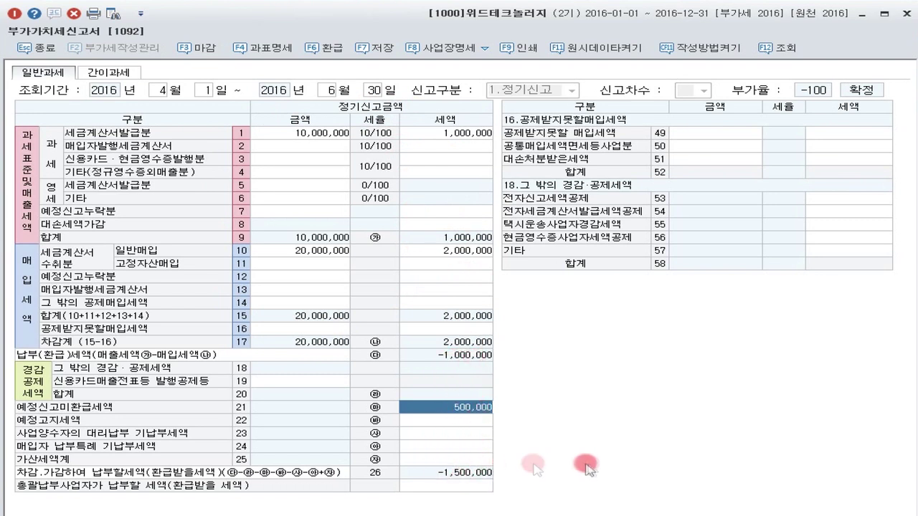
{"action": "left_click", "coordinate": [476, 421]}
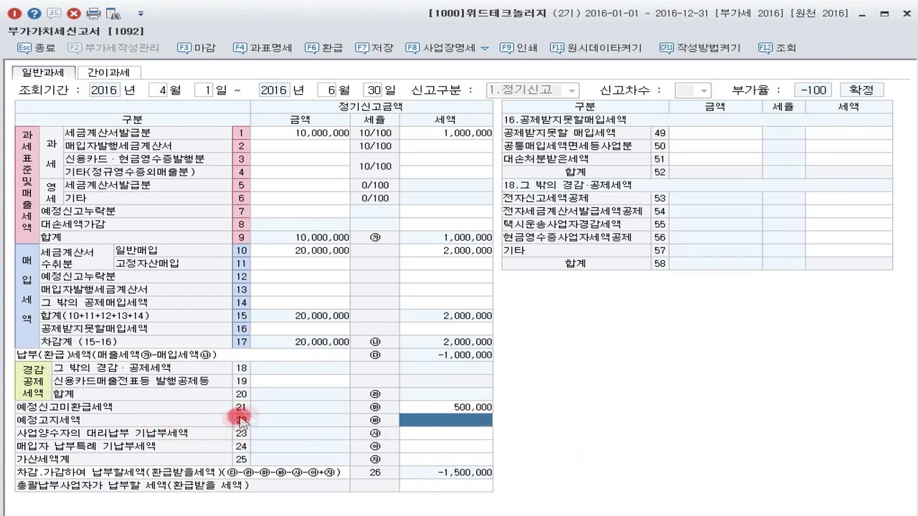
{"action": "left_click", "coordinate": [445, 410]}
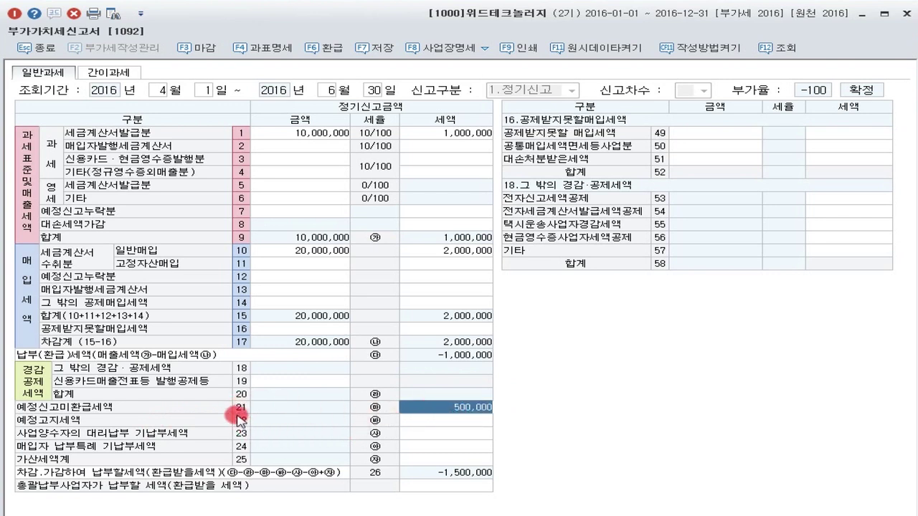
{"action": "left_click", "coordinate": [453, 421]}
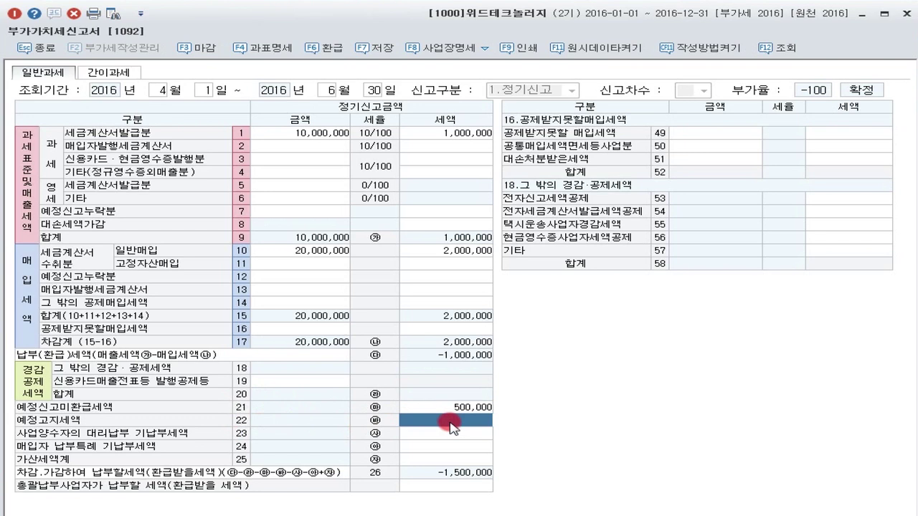
{"action": "key", "text": "Up"}
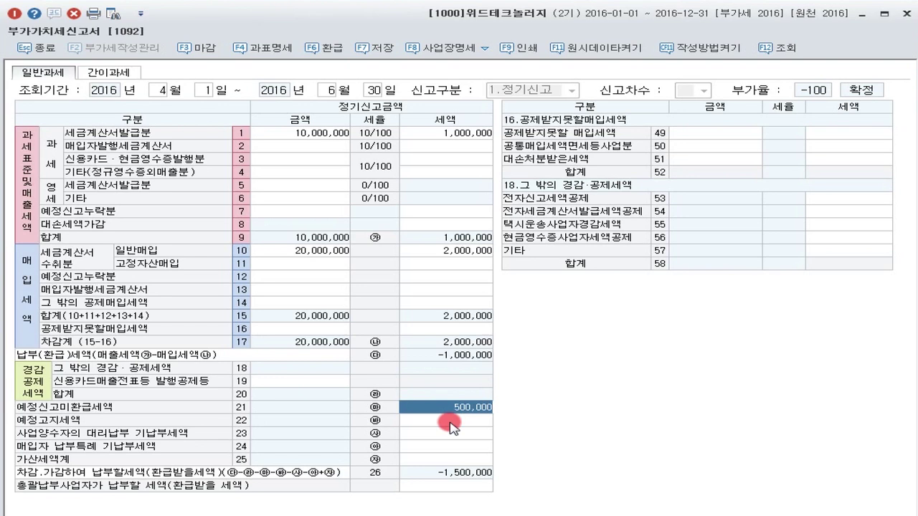
{"action": "left_click", "coordinate": [450, 421]}
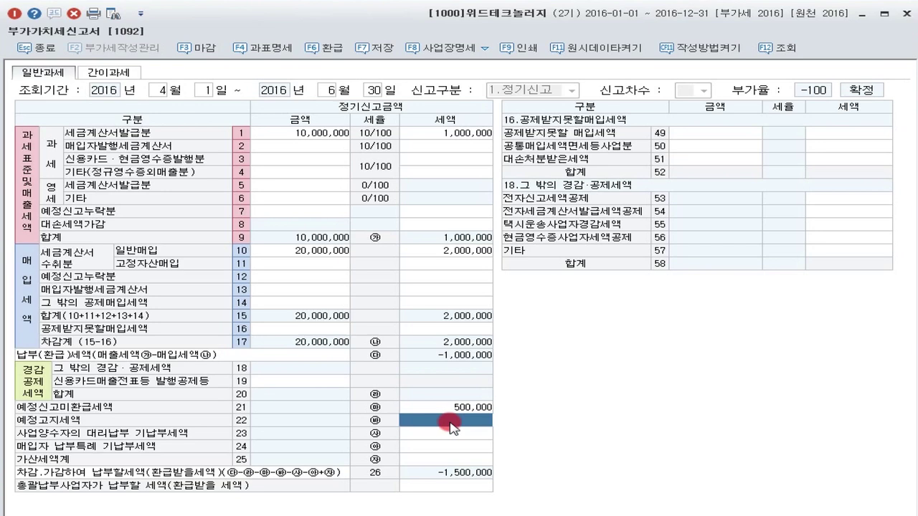
{"action": "key", "text": "Down"}
{"action": "key", "text": "Down"}
{"action": "key", "text": "Down"}
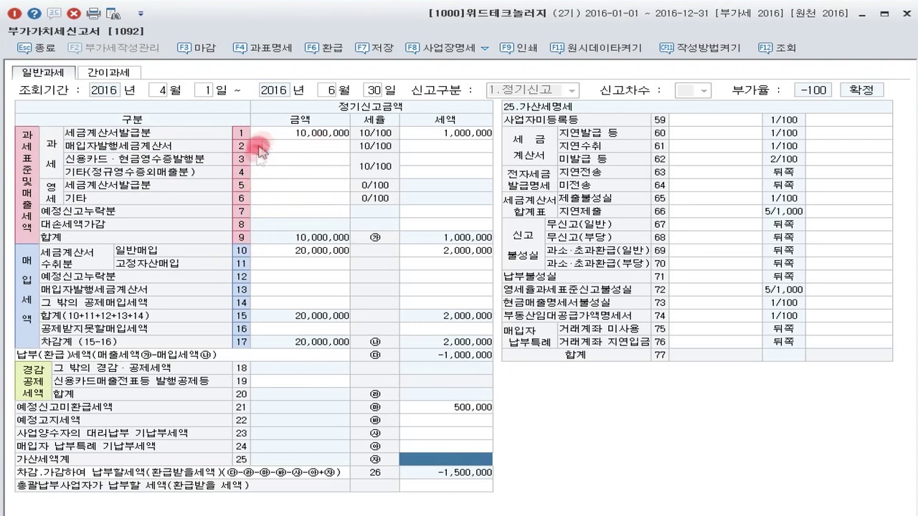
Review the sales amount fields in rows 2 to 5, comparing card and cash receipt sales in row 3 with 기타 sales in row 4.
{"action": "left_click", "coordinate": [301, 145]}
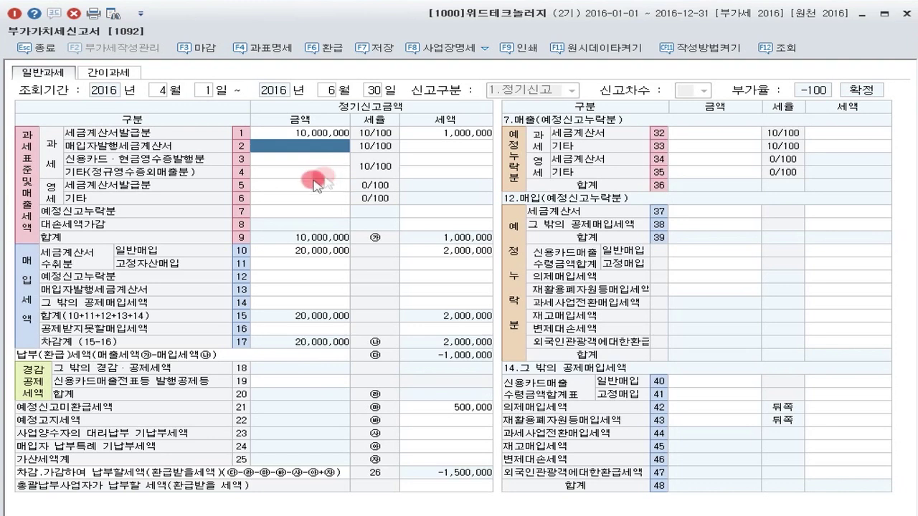
{"action": "left_click", "coordinate": [322, 161]}
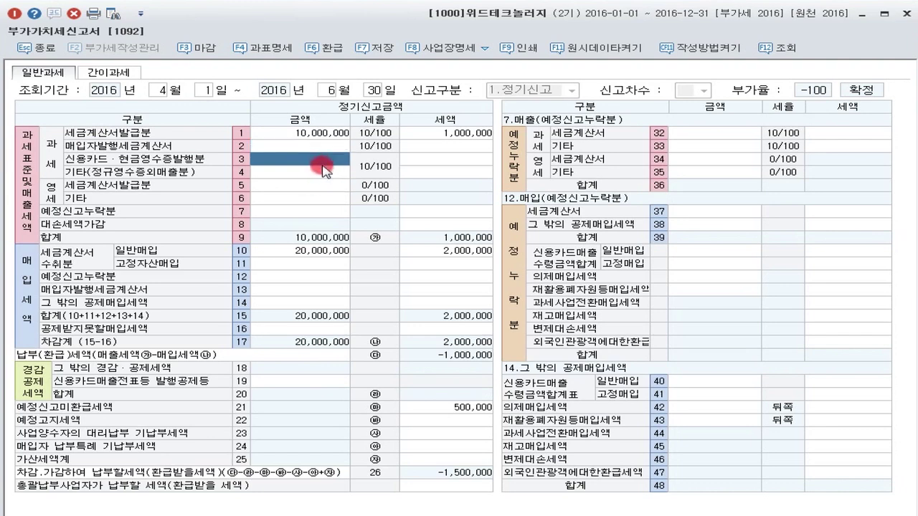
{"action": "left_click", "coordinate": [321, 187]}
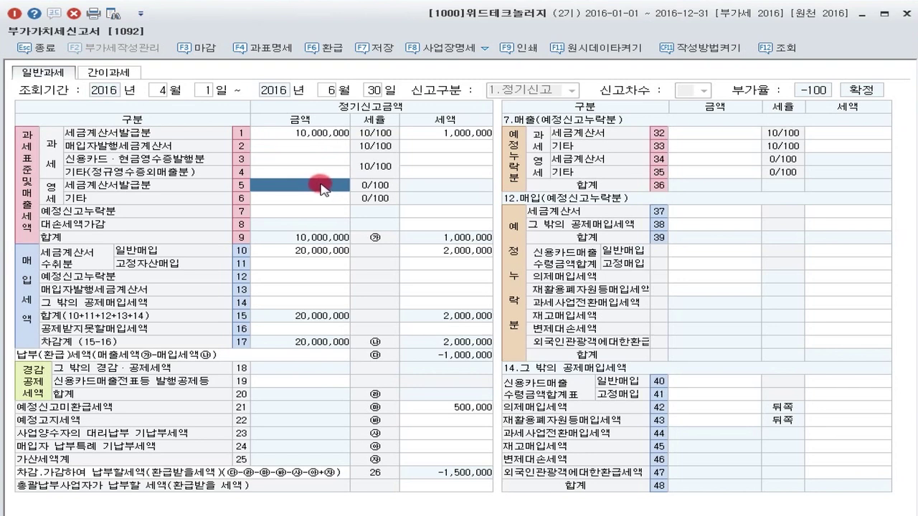
{"action": "left_click", "coordinate": [324, 160]}
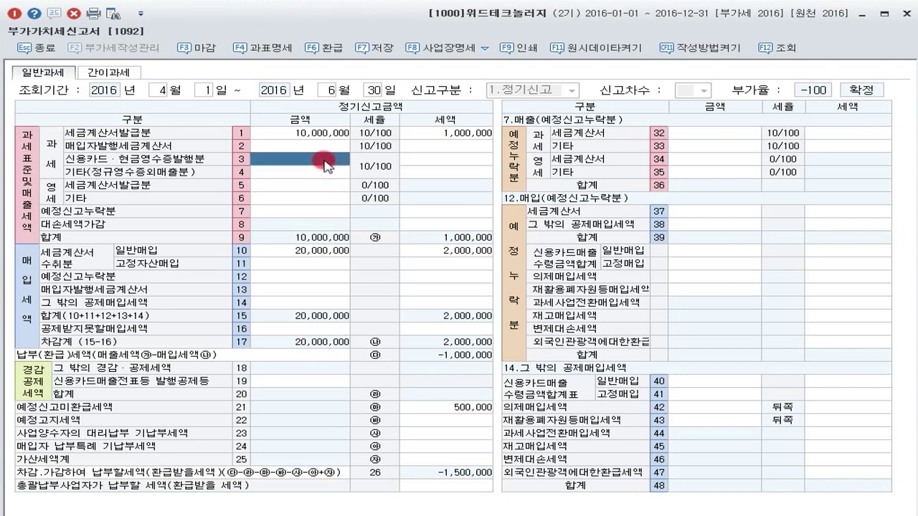
{"action": "left_click", "coordinate": [282, 179]}
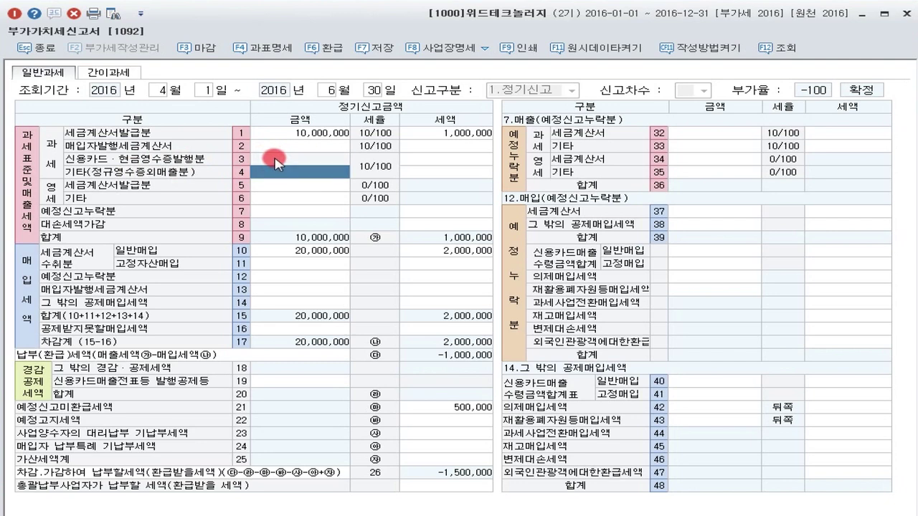
{"action": "left_click", "coordinate": [277, 161]}
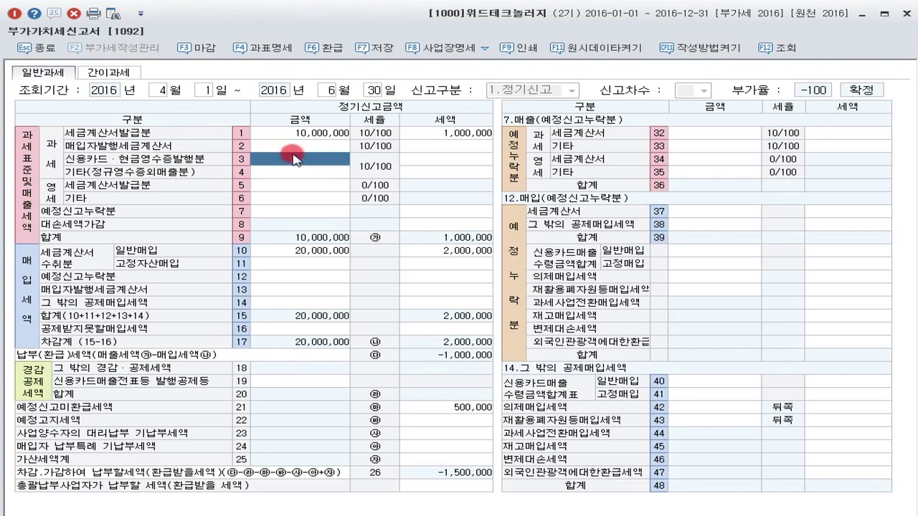
{"action": "left_click", "coordinate": [308, 173]}
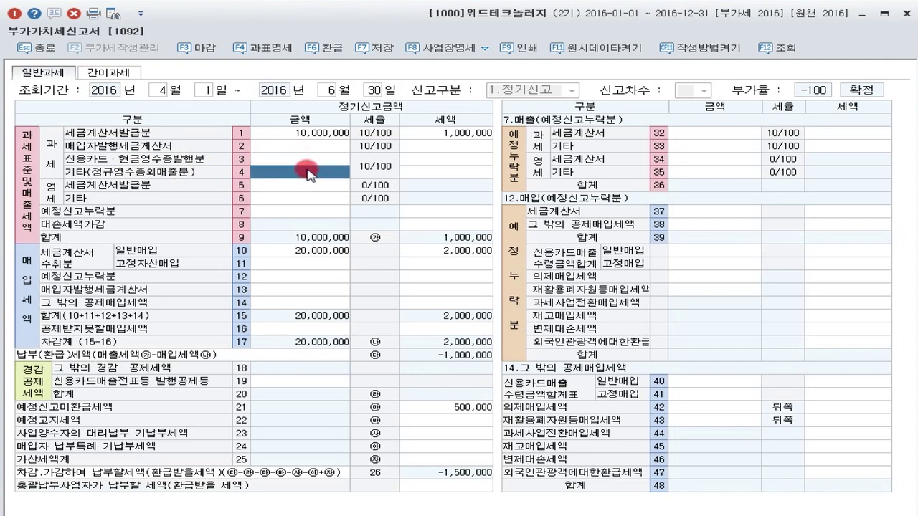
{"action": "left_click", "coordinate": [310, 163]}
{"action": "left_click", "coordinate": [310, 173]}
{"action": "left_click", "coordinate": [320, 164]}
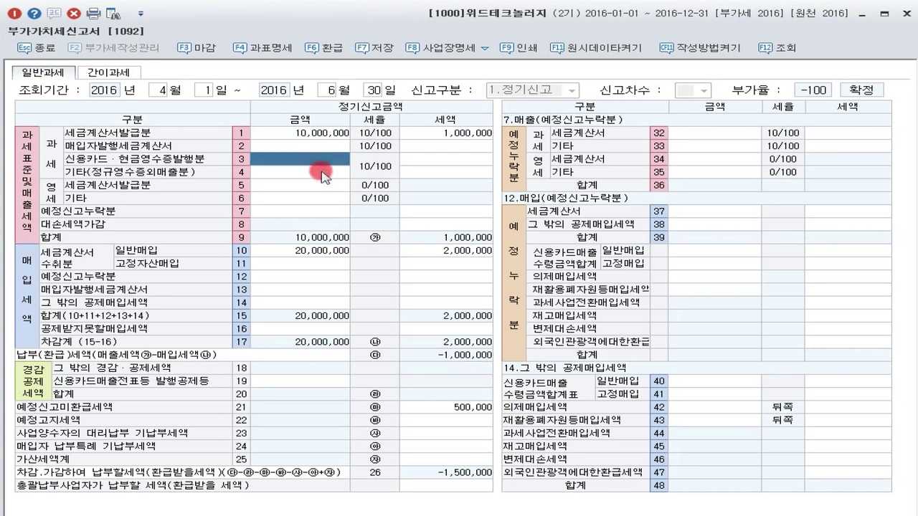
{"action": "left_click", "coordinate": [319, 175]}
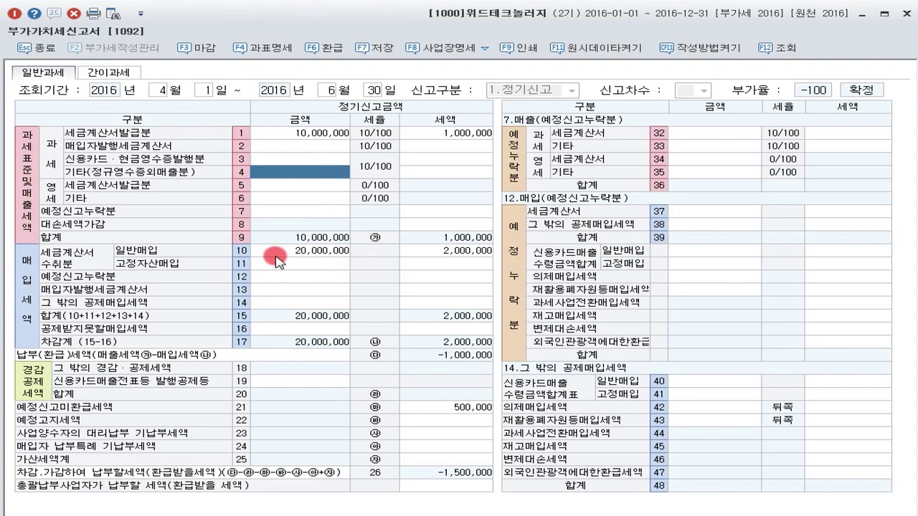
Review the purchase amounts in rows 10 and 11 and show the details of 공제받지못할매입세액 in row 16.
{"action": "left_click", "coordinate": [301, 251]}
{"action": "left_click", "coordinate": [311, 265]}
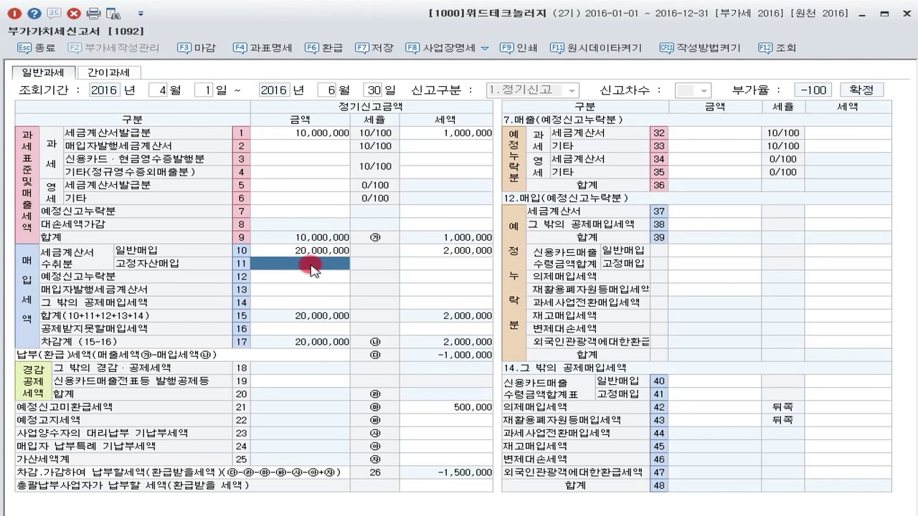
{"action": "left_click", "coordinate": [294, 329]}
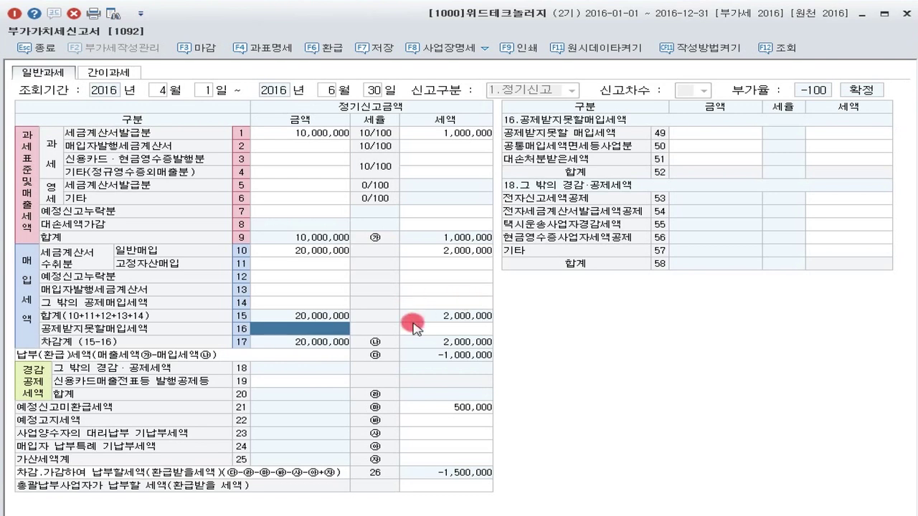
View the 기본사항 and 기본경비 fields of the 사업장명세 form, close it and check the form's additional options.
{"action": "left_click", "coordinate": [448, 51]}
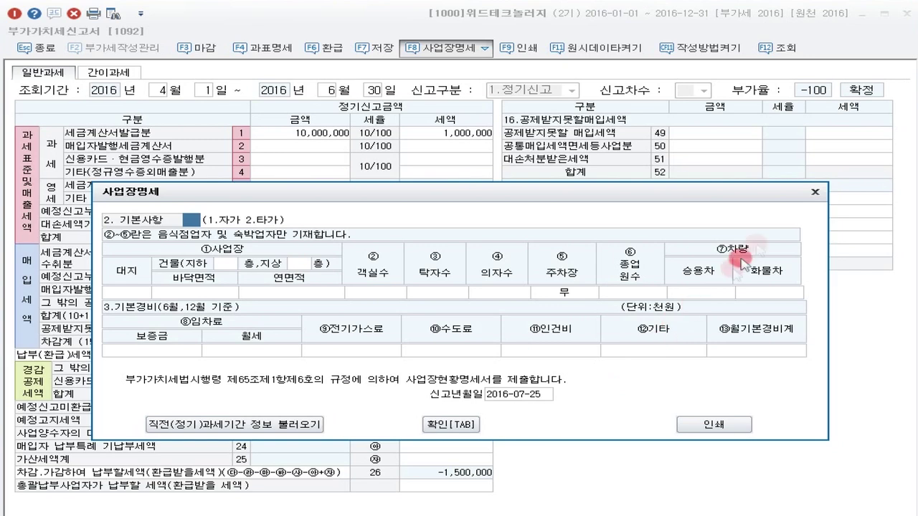
{"action": "left_click", "coordinate": [815, 192]}
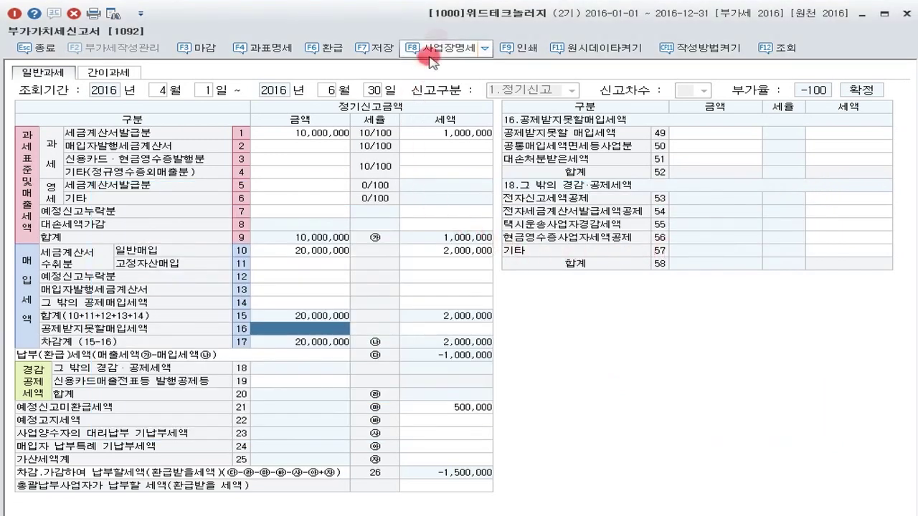
{"action": "left_click", "coordinate": [485, 49]}
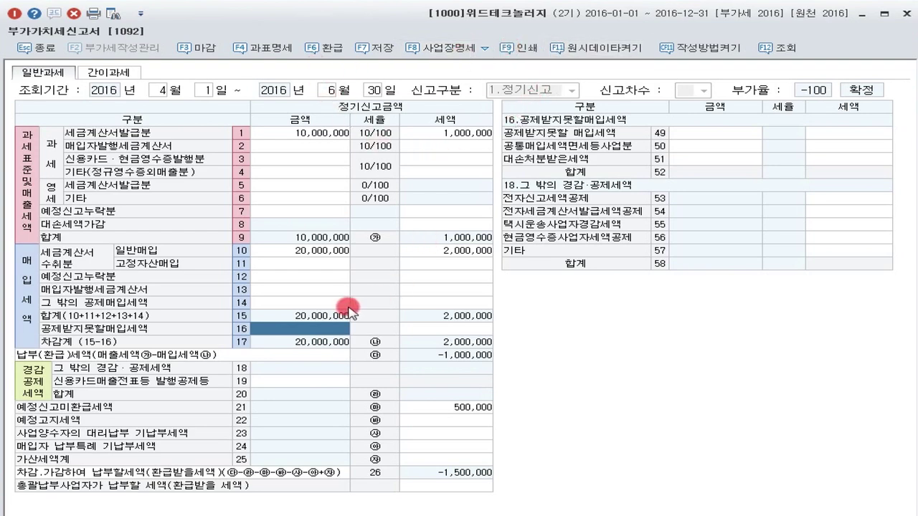
Go through the sales amount fields of rows 1, 2, 3, 5 and 7, returning to row 1 and card sales in row 3.
{"action": "left_click", "coordinate": [289, 134]}
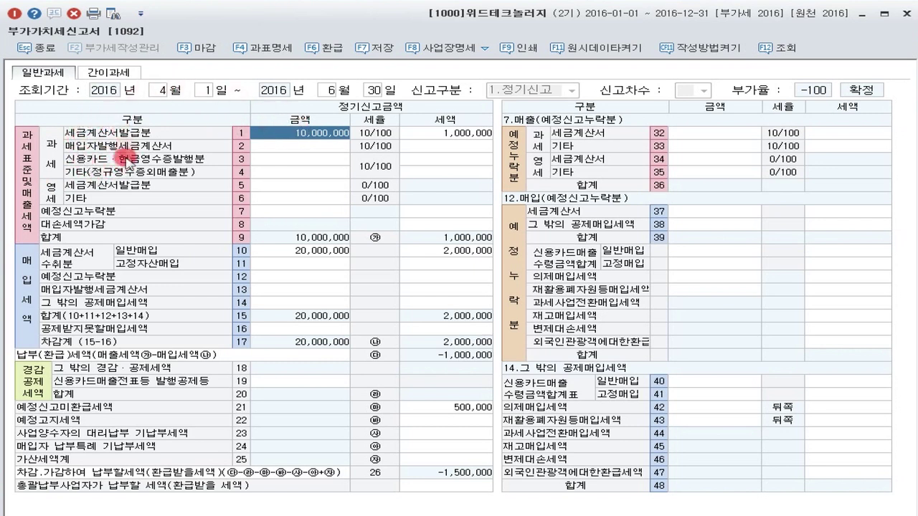
{"action": "left_click", "coordinate": [290, 145]}
{"action": "left_click", "coordinate": [282, 160]}
{"action": "left_click", "coordinate": [292, 185]}
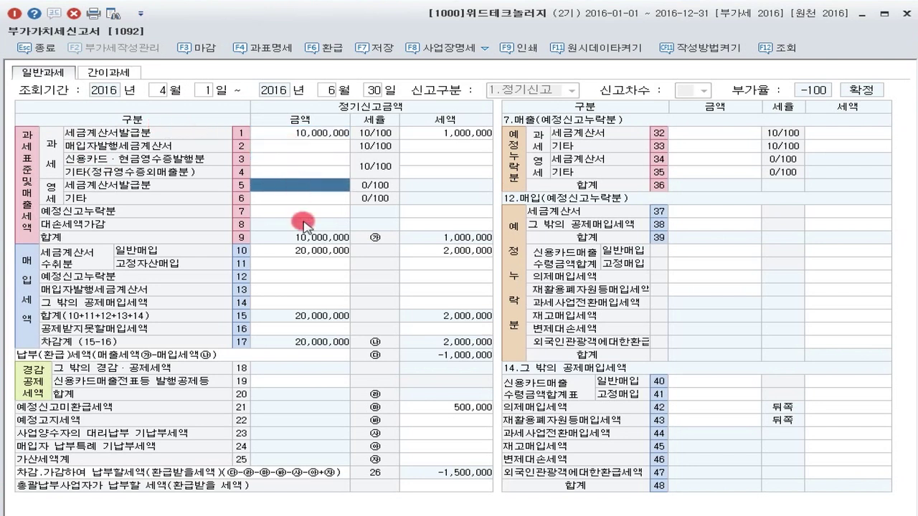
{"action": "left_click", "coordinate": [303, 213]}
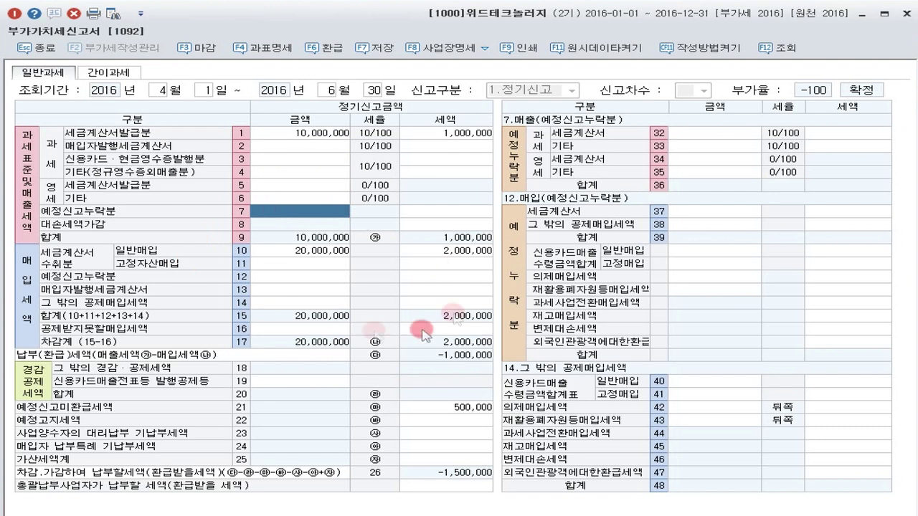
{"action": "left_click", "coordinate": [325, 136]}
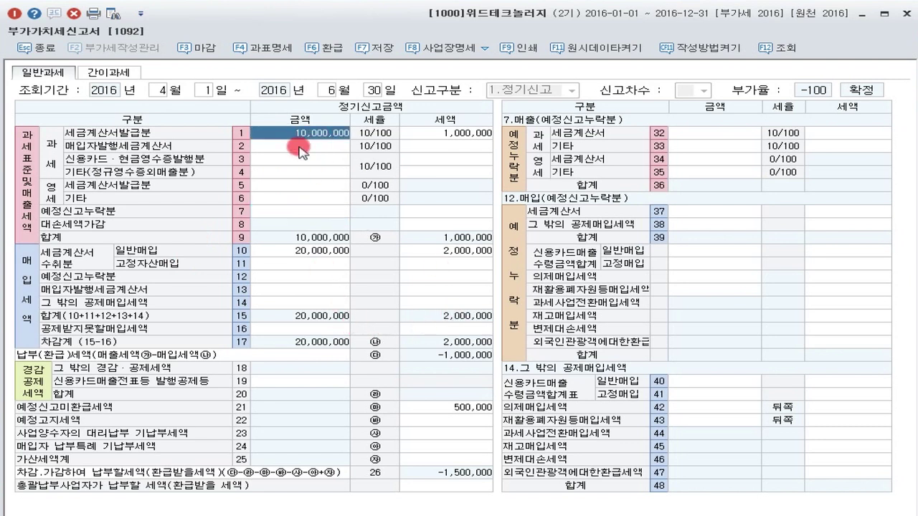
{"action": "left_click", "coordinate": [293, 161]}
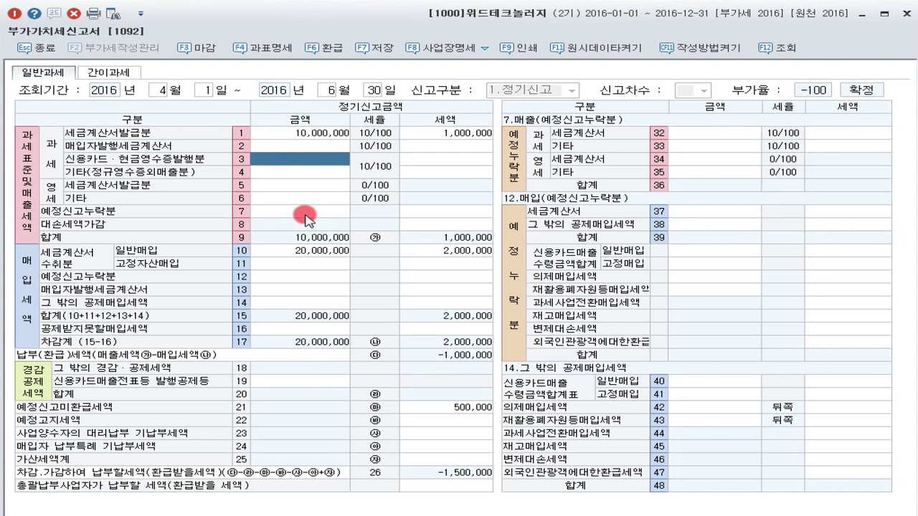
Compare the amount and tax fields of 기타 sales in row 4, and check the zero-rated 세금계산서발급분 amount in row 5.
{"action": "left_click", "coordinate": [341, 173]}
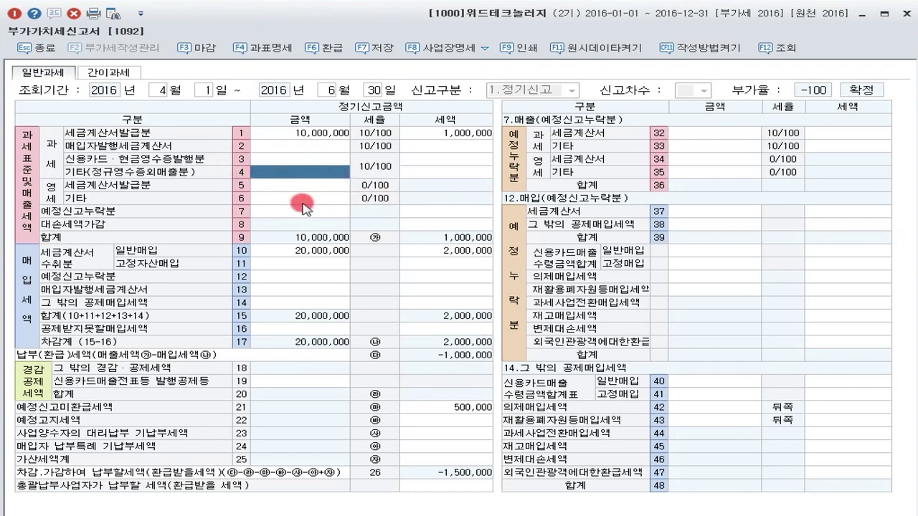
{"action": "left_click", "coordinate": [430, 173]}
{"action": "left_click", "coordinate": [333, 173]}
{"action": "left_click", "coordinate": [412, 175]}
{"action": "left_click", "coordinate": [329, 176]}
{"action": "left_click", "coordinate": [414, 171]}
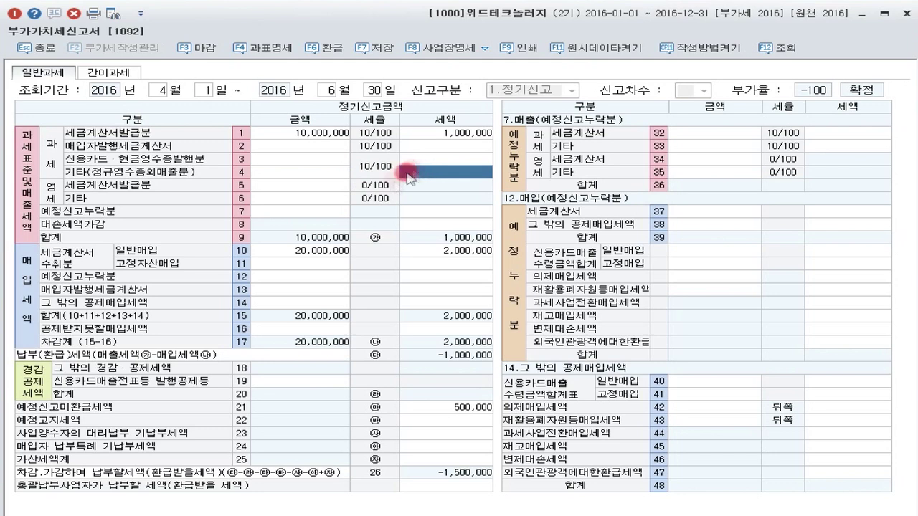
{"action": "left_click", "coordinate": [267, 187]}
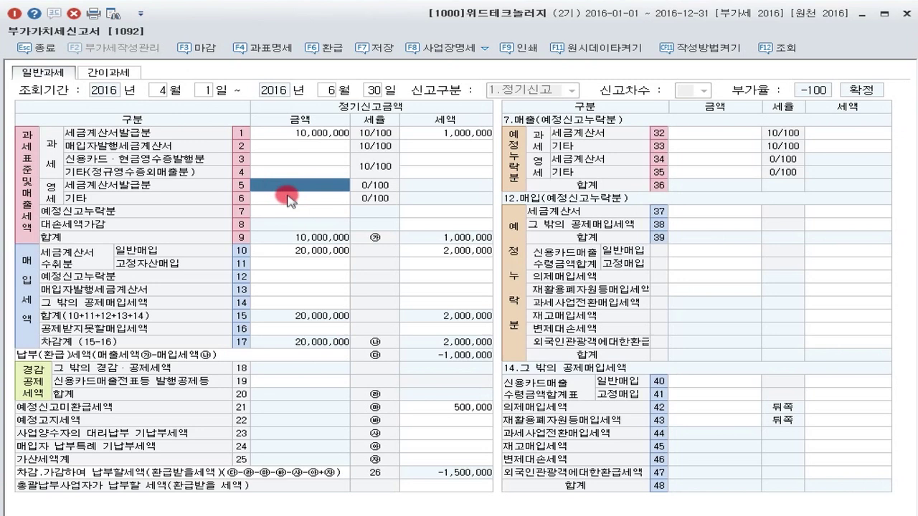
Check the zero-rated 기타 amount in row 6, purchase rows 10 and 11, 공제받지못할매입세액 in row 16 and 예정고지세액 in row 22.
{"action": "left_click", "coordinate": [287, 199]}
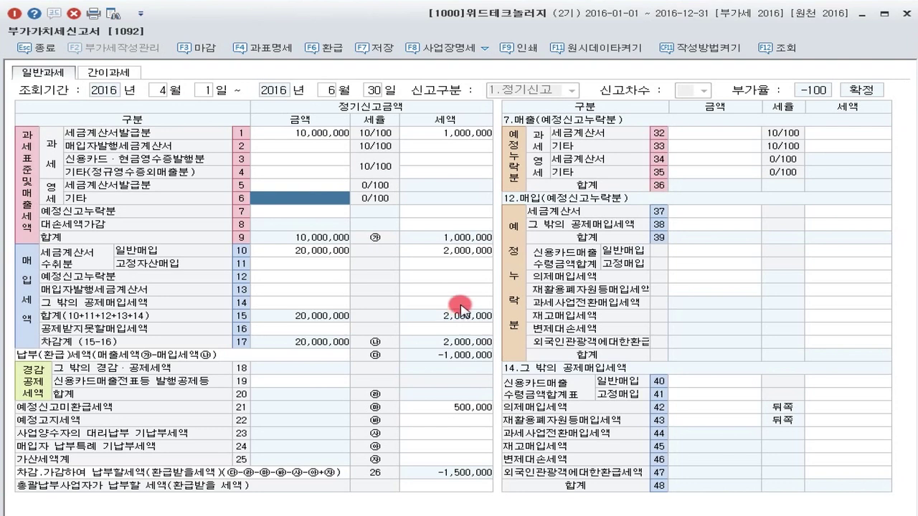
{"action": "left_click", "coordinate": [337, 253]}
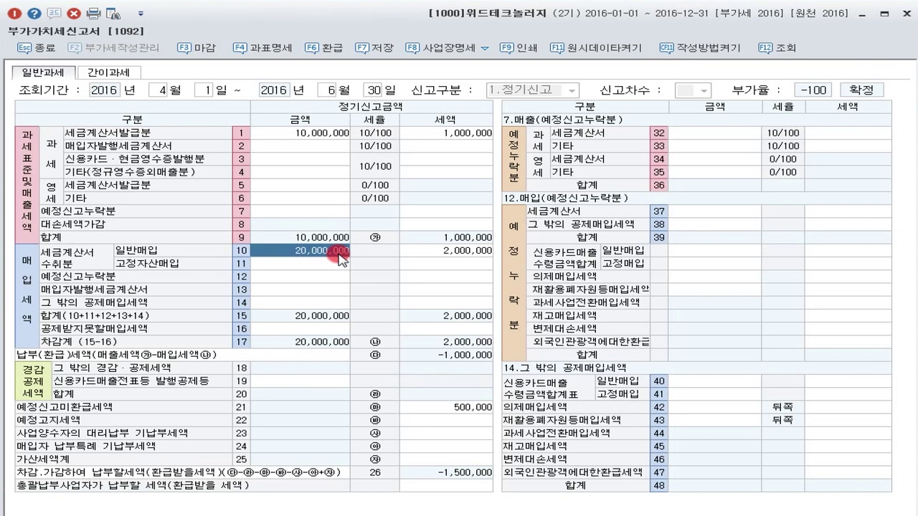
{"action": "key", "text": "Return"}
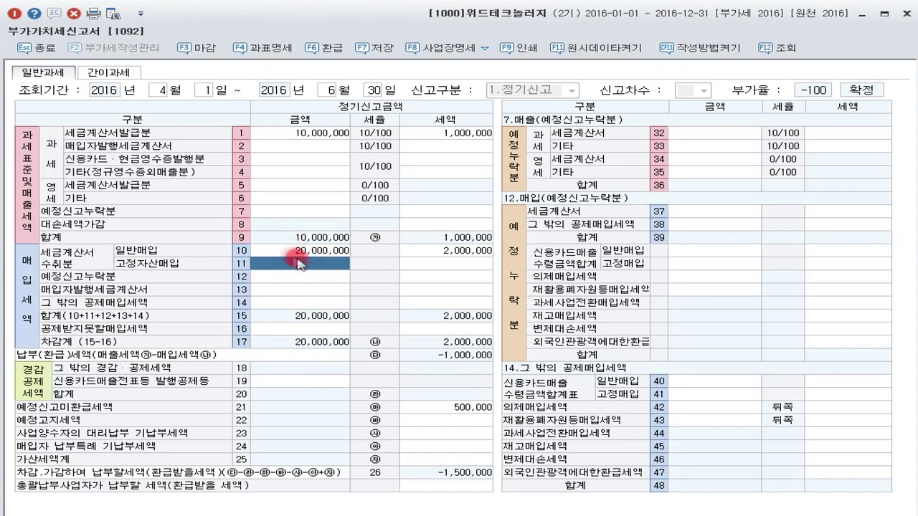
{"action": "left_click", "coordinate": [309, 328]}
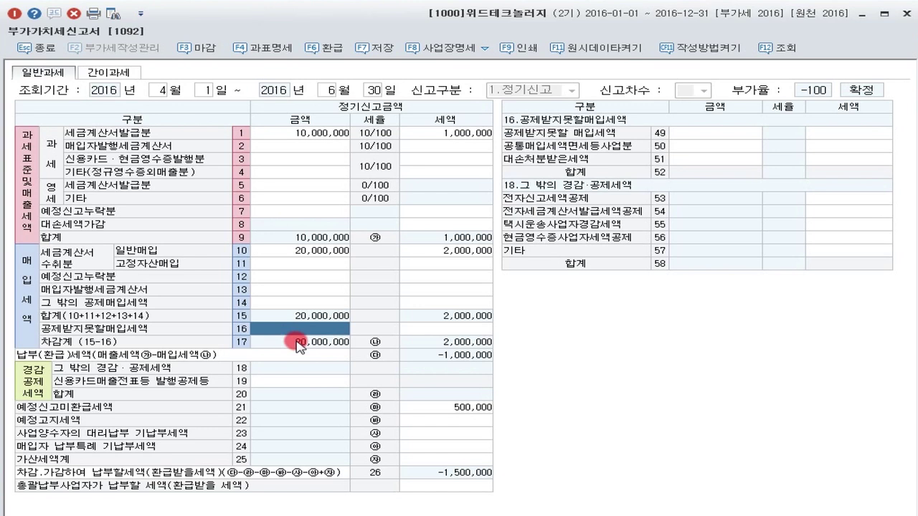
{"action": "left_click", "coordinate": [416, 422]}
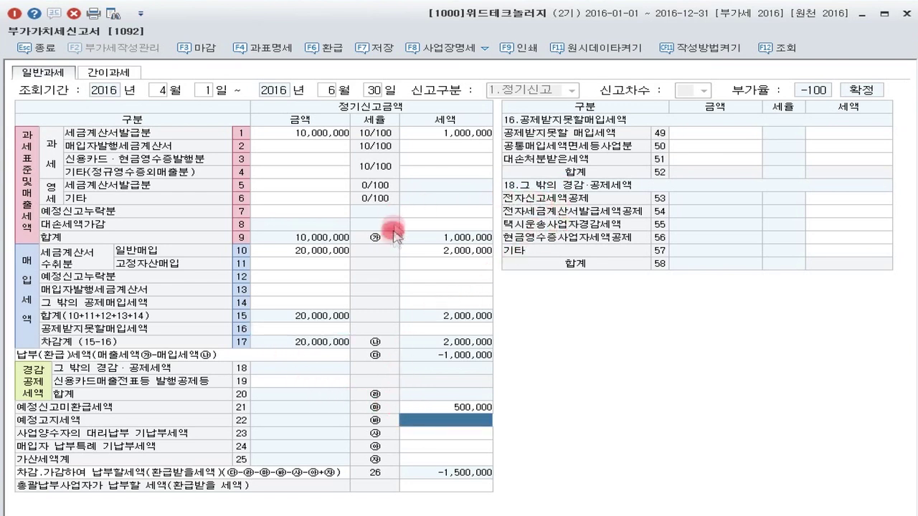
Show the details of 그 밖의 공제매입세액 in row 14 and check its fields in rows 46, 42 and 43.
{"action": "left_click", "coordinate": [276, 304]}
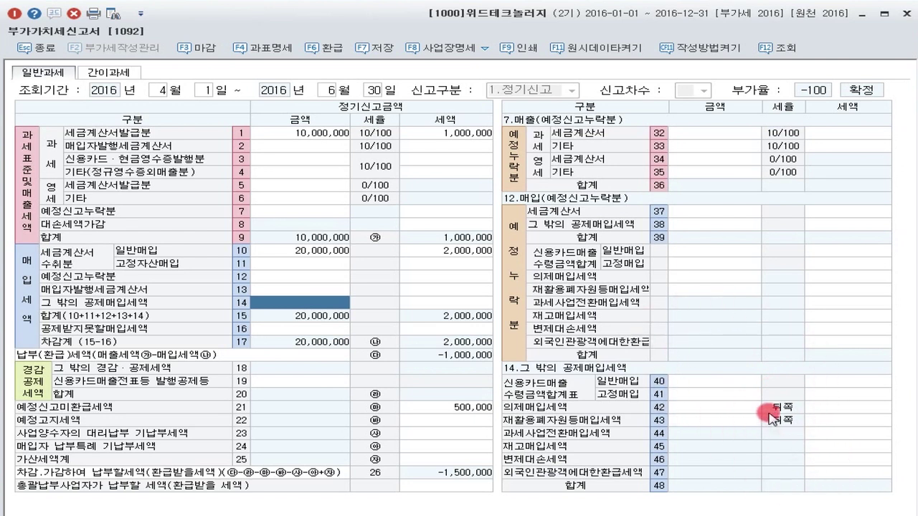
{"action": "left_click", "coordinate": [814, 452]}
{"action": "left_click", "coordinate": [824, 459]}
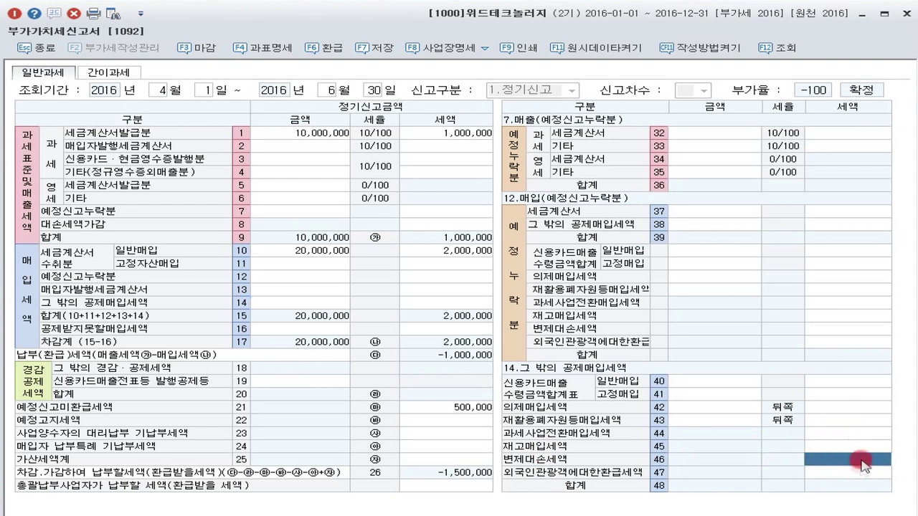
{"action": "left_click", "coordinate": [734, 407]}
{"action": "left_click", "coordinate": [725, 422]}
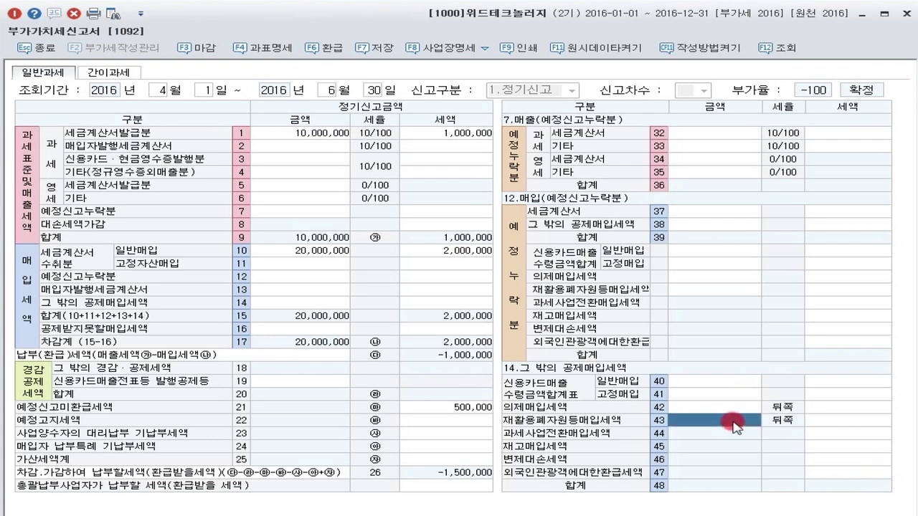
{"action": "left_click", "coordinate": [783, 421]}
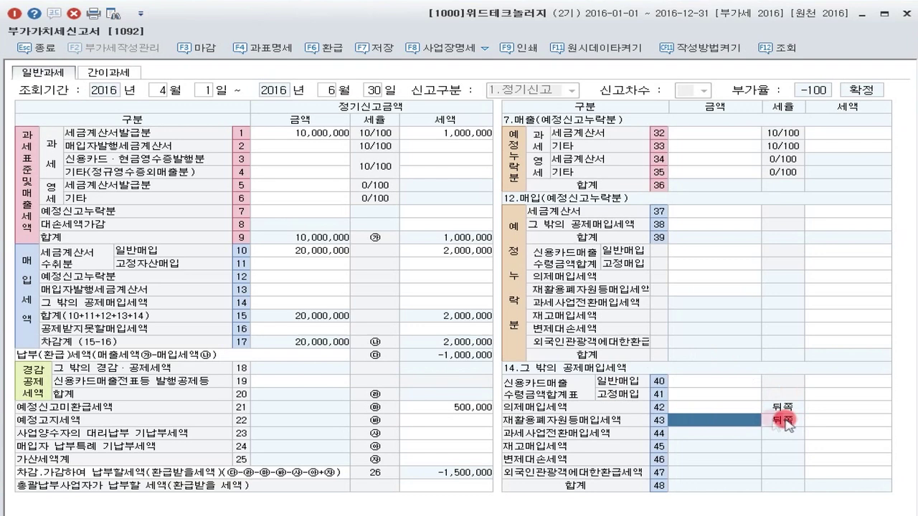
Check the 전자세금계산서발급세액공제 tax field in row 54, then view and close the 과세표준명세 form.
{"action": "left_click", "coordinate": [478, 421]}
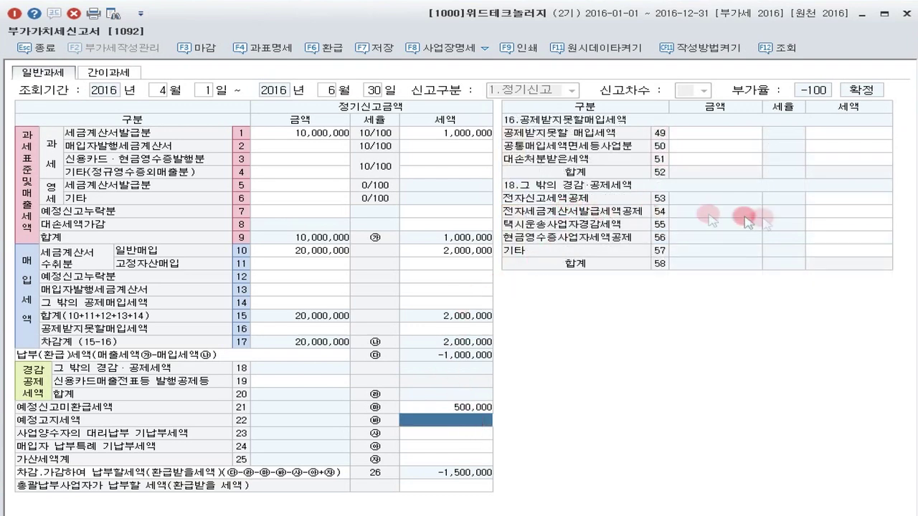
{"action": "left_click", "coordinate": [861, 212]}
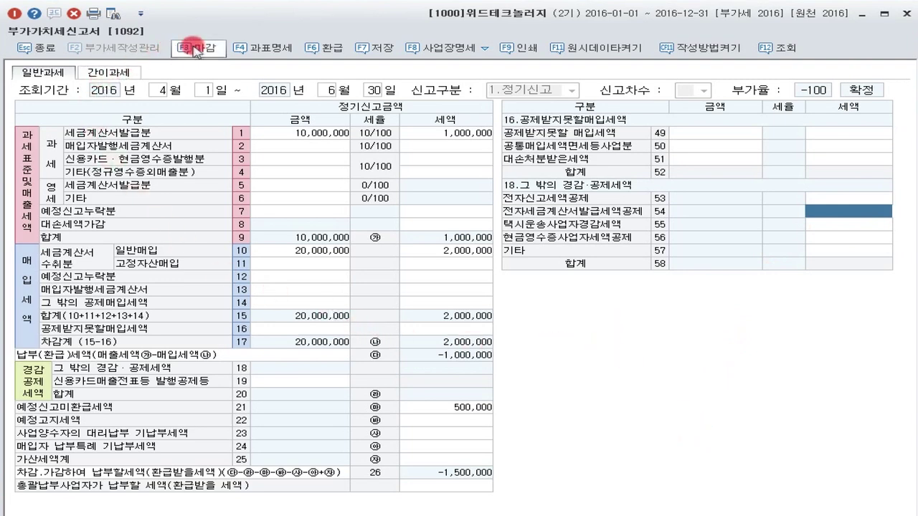
{"action": "left_click", "coordinate": [258, 52]}
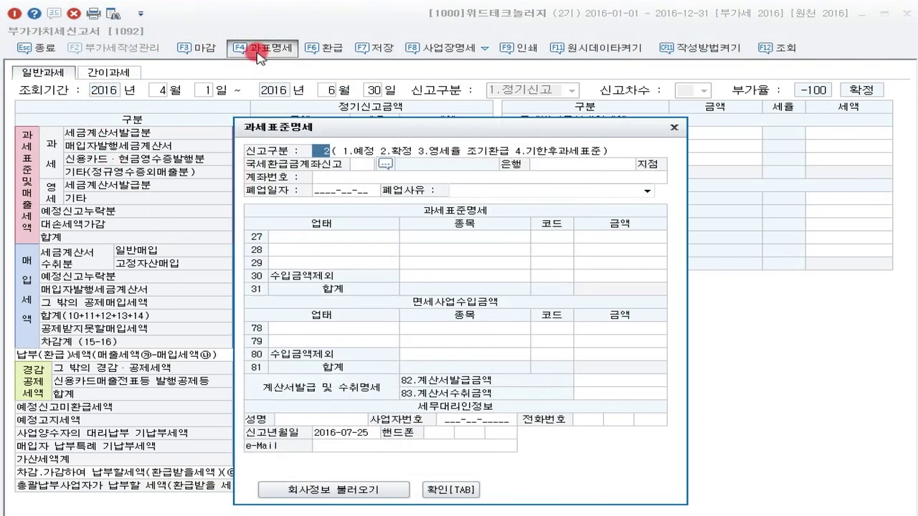
{"action": "left_click_drag", "start_coordinate": [339, 133], "coordinate": [498, 91]}
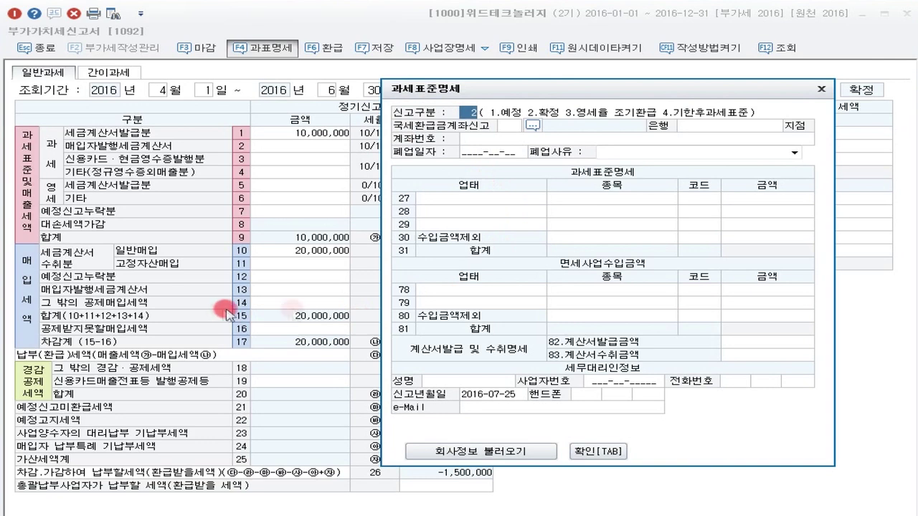
{"action": "left_click", "coordinate": [822, 89]}
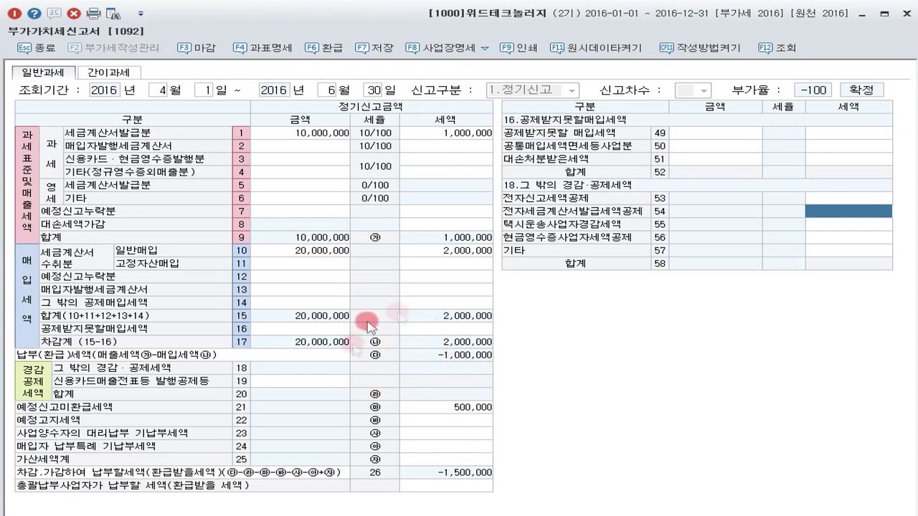
{"action": "left_click", "coordinate": [302, 133]}
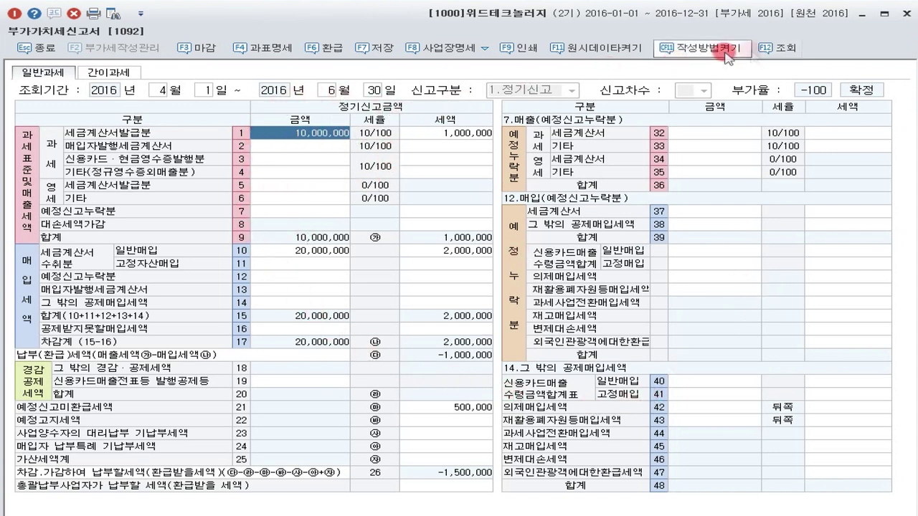
Minimize the VAT return, open 세금계산서합계표 and set its inquiry period to April through June 2016.
{"action": "left_click", "coordinate": [862, 15]}
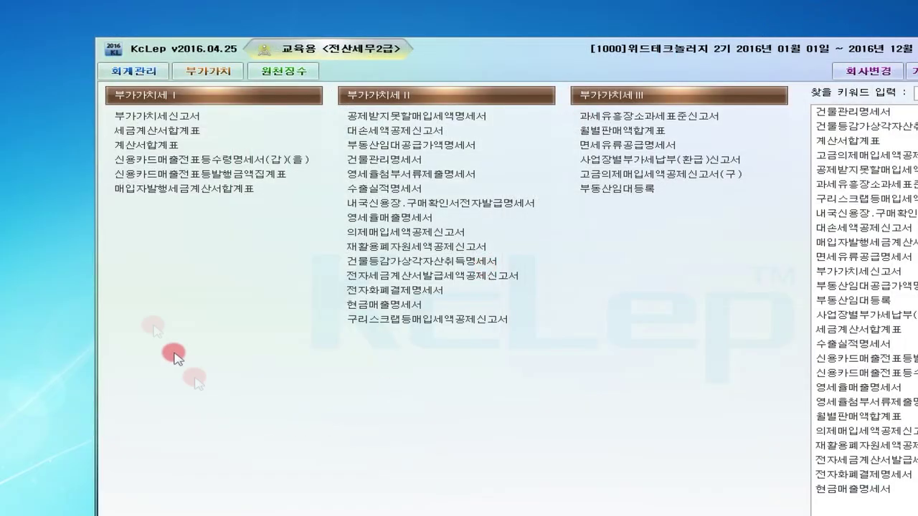
{"action": "left_click", "coordinate": [160, 135]}
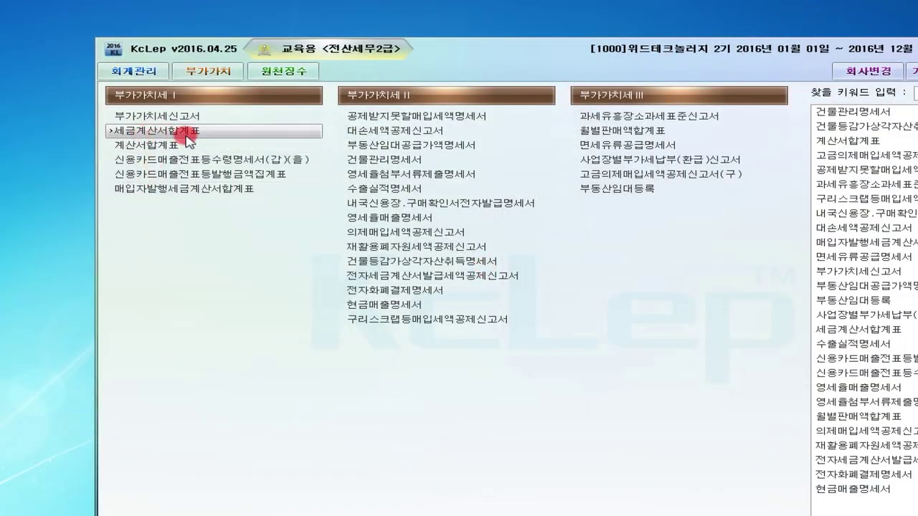
{"action": "left_click", "coordinate": [160, 132]}
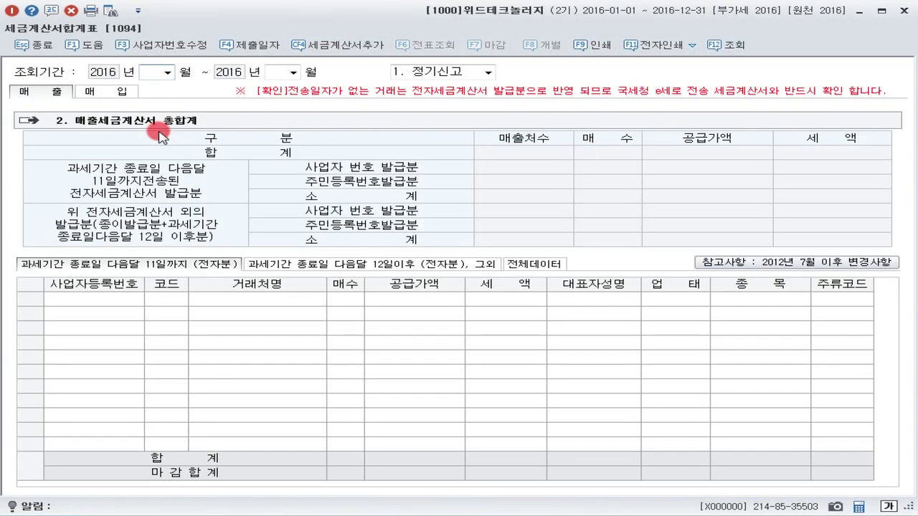
{"action": "left_click", "coordinate": [168, 72]}
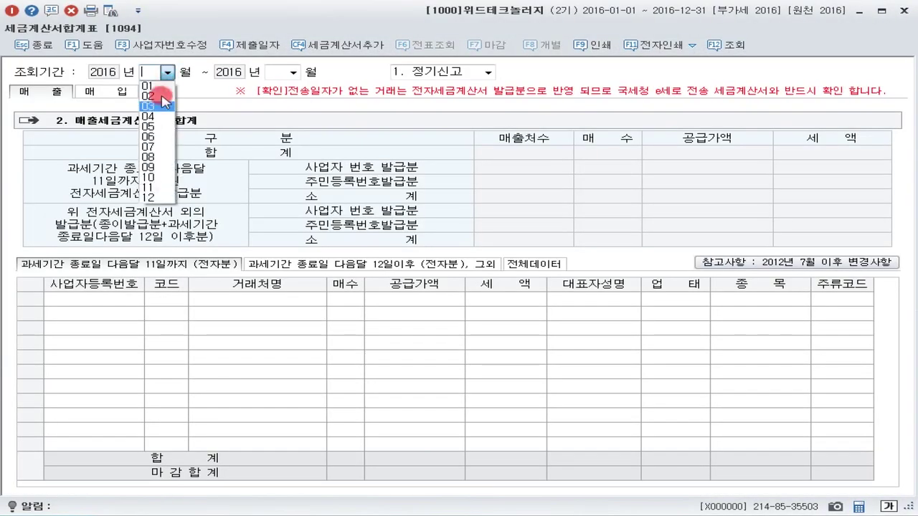
{"action": "left_click", "coordinate": [160, 111]}
{"action": "left_click", "coordinate": [293, 72]}
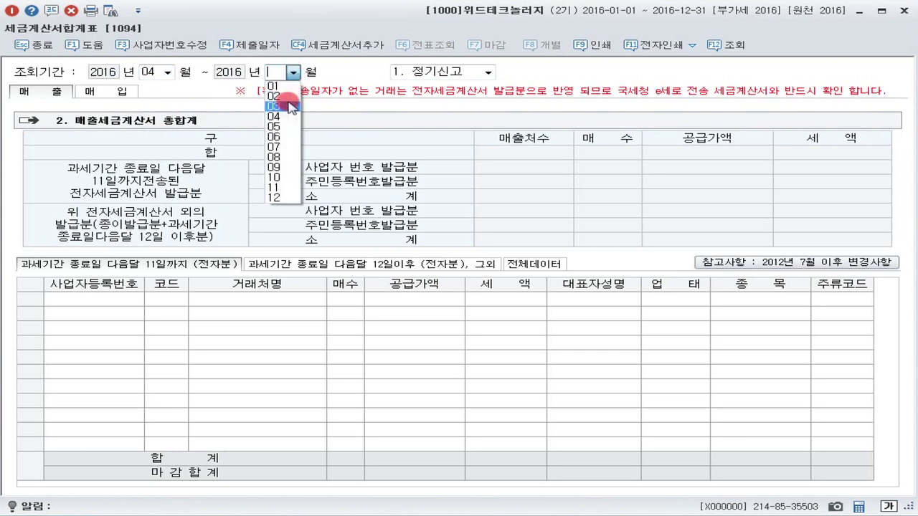
{"action": "left_click", "coordinate": [281, 138]}
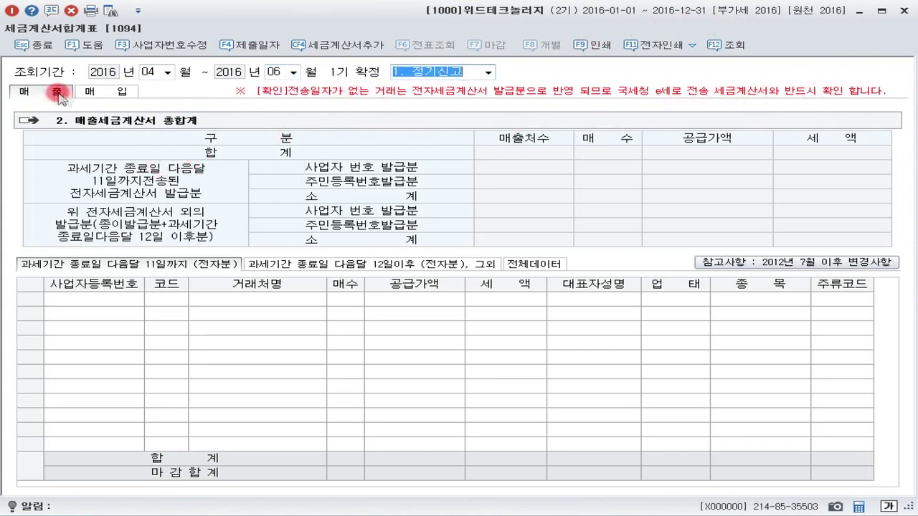
Compare the 매출 and 매입 views of 세금계산서합계표, including invoices sent from the 12th onward, and close the form.
{"action": "left_click", "coordinate": [107, 92]}
{"action": "left_click", "coordinate": [57, 91]}
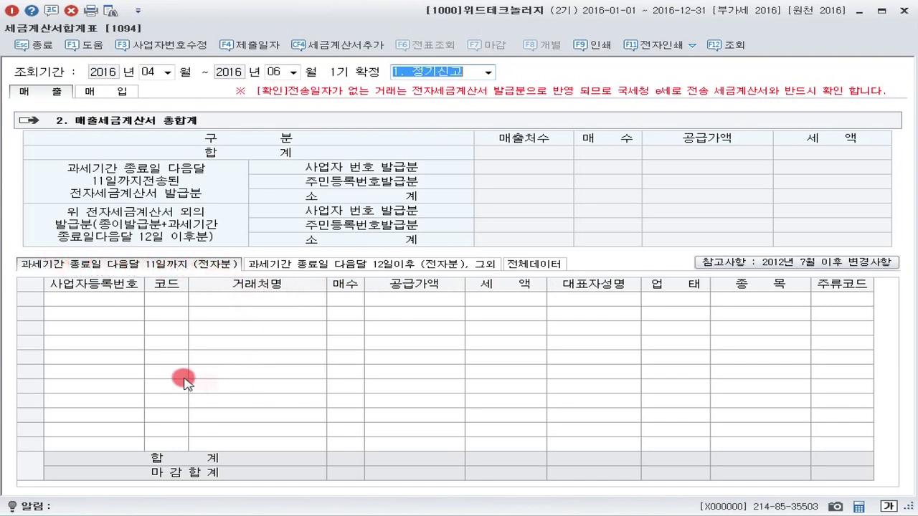
{"action": "left_click", "coordinate": [268, 264]}
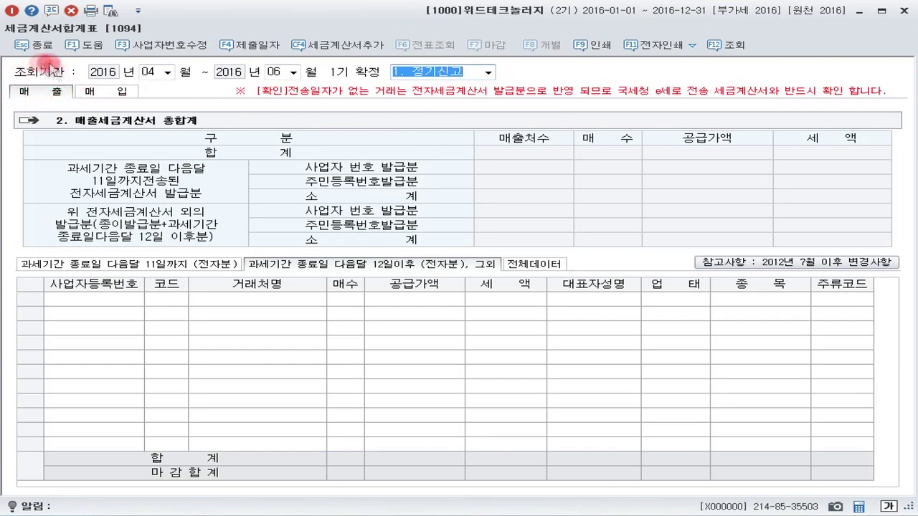
{"action": "left_click", "coordinate": [116, 91]}
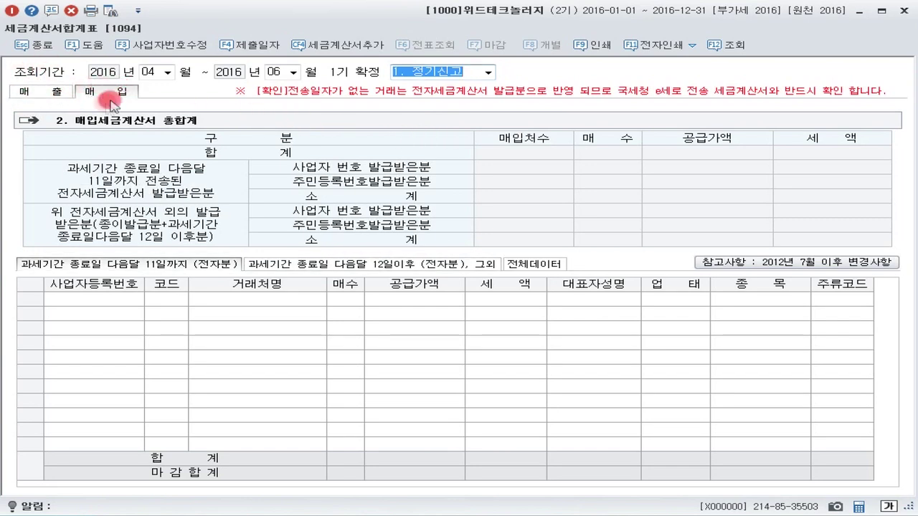
{"action": "left_click", "coordinate": [56, 91]}
{"action": "left_click", "coordinate": [113, 93]}
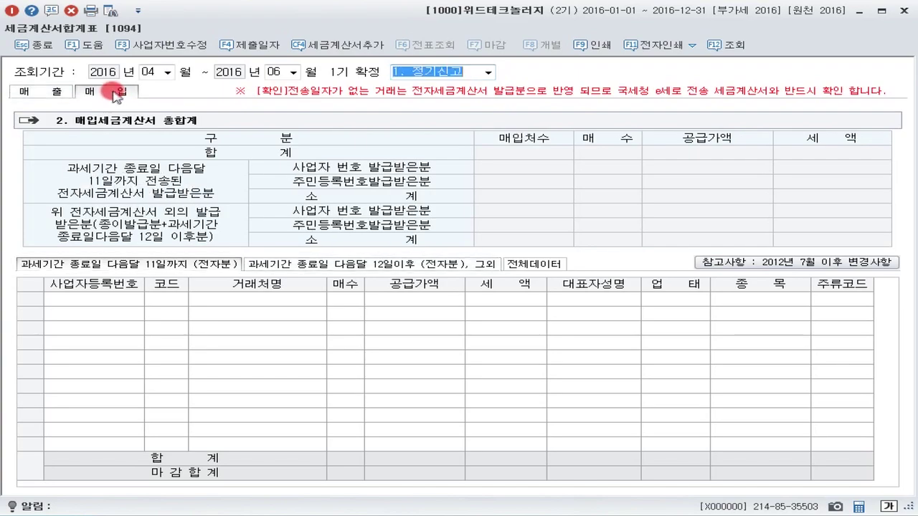
{"action": "left_click", "coordinate": [907, 11]}
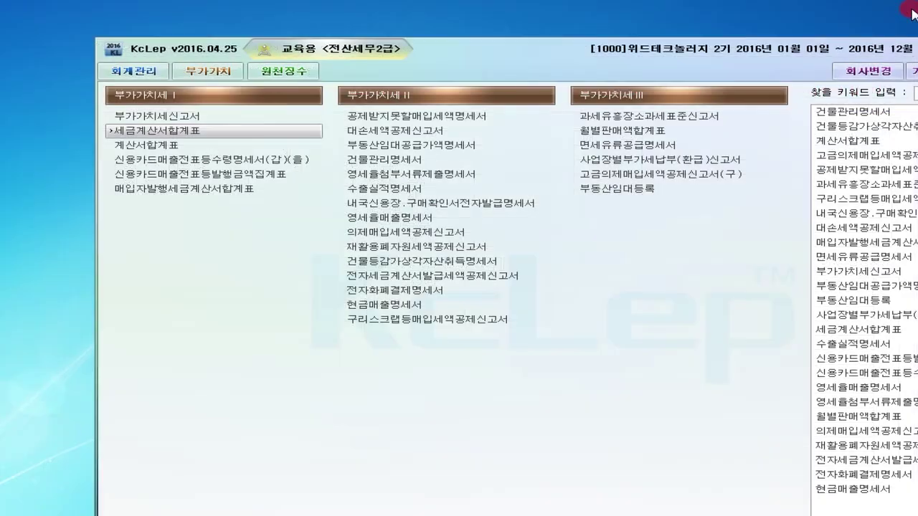
Open 계산서합계표, query the period from April through June 2016, and close the form.
{"action": "left_click", "coordinate": [199, 148]}
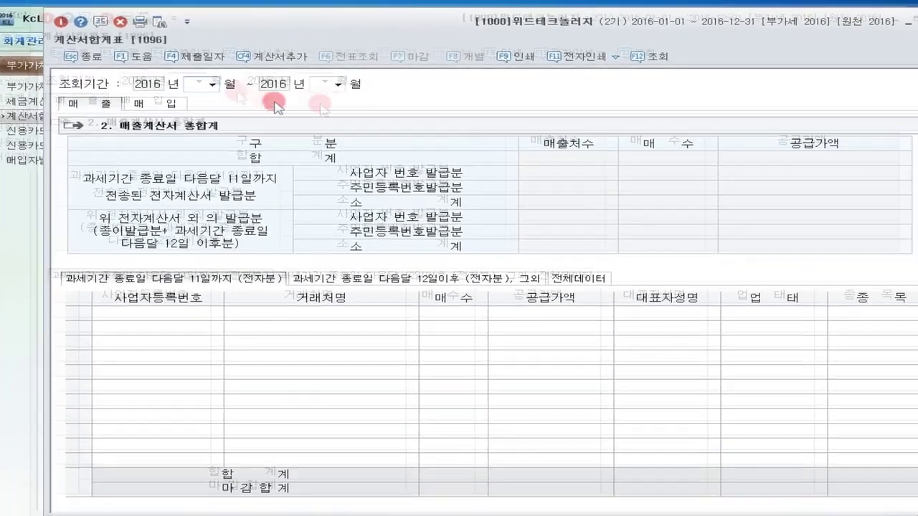
{"action": "left_click", "coordinate": [212, 84]}
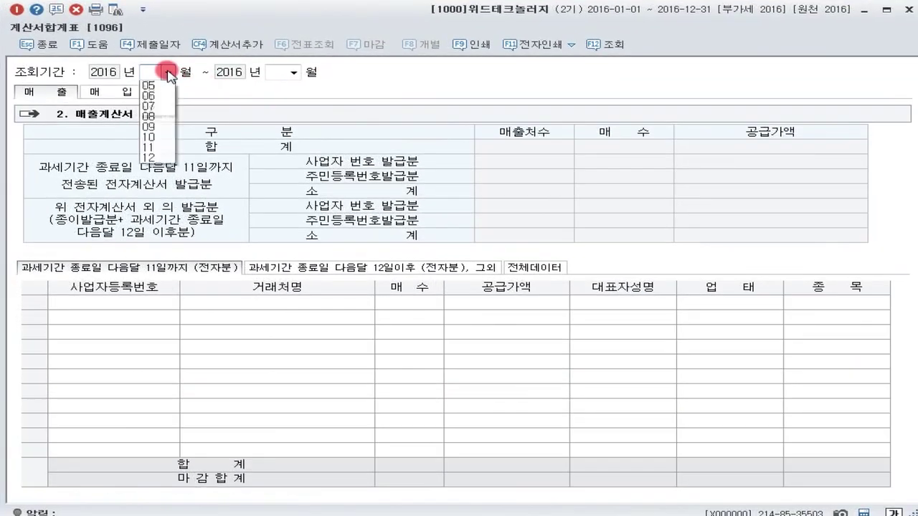
{"action": "left_click", "coordinate": [203, 130]}
{"action": "left_click", "coordinate": [339, 84]}
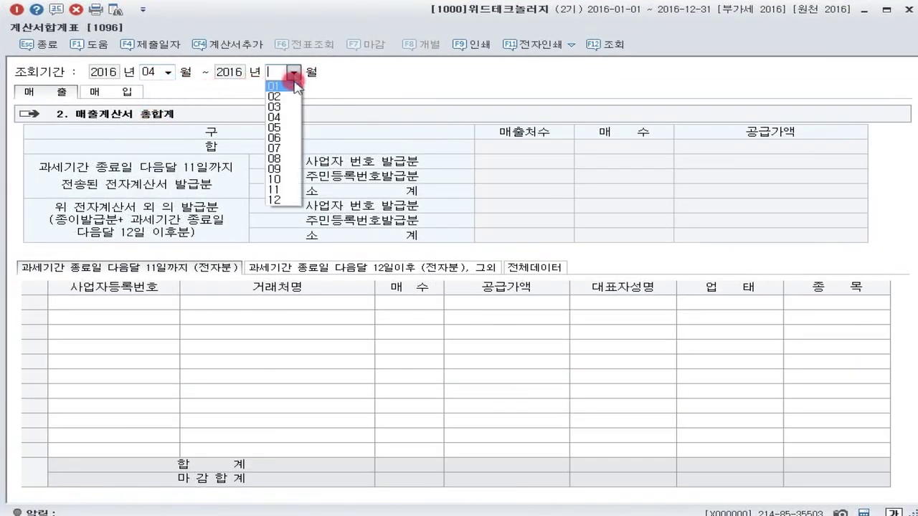
{"action": "left_click", "coordinate": [294, 116]}
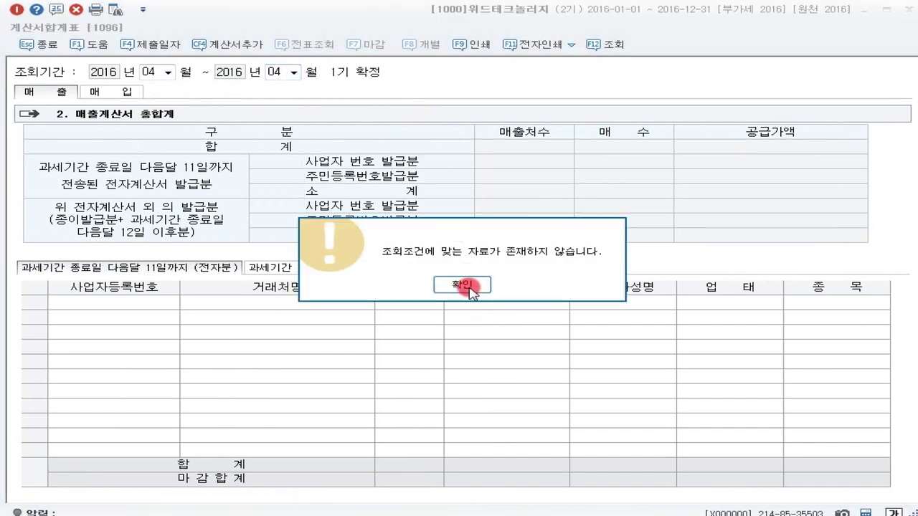
{"action": "left_click", "coordinate": [463, 284]}
{"action": "left_click", "coordinate": [293, 72]}
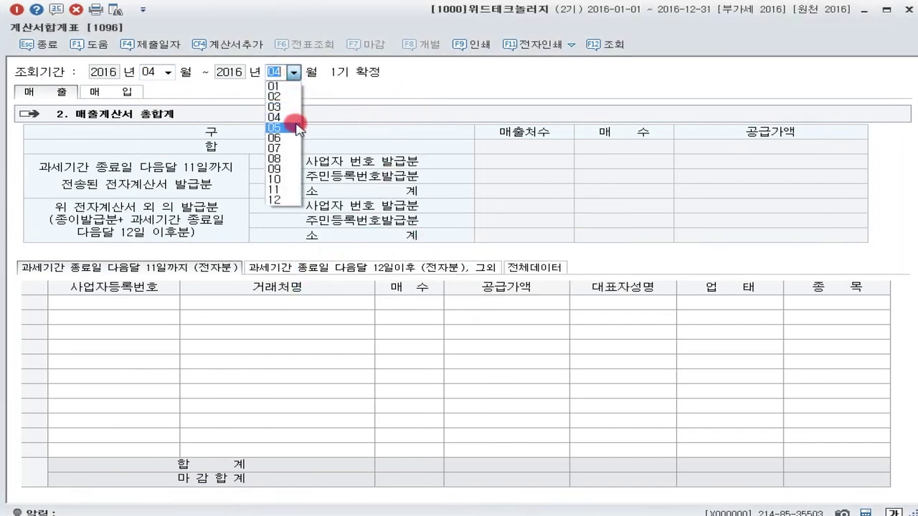
{"action": "left_click", "coordinate": [285, 133]}
{"action": "left_click", "coordinate": [459, 284]}
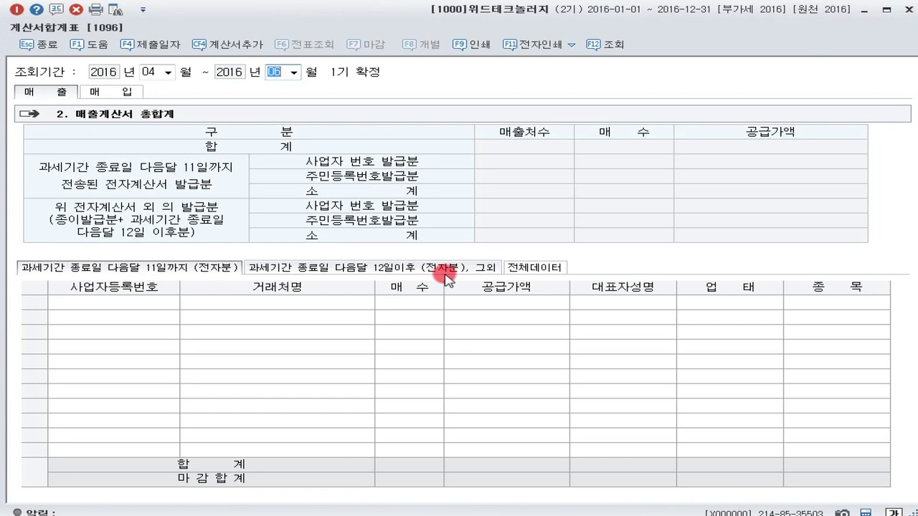
{"action": "left_click", "coordinate": [909, 14]}
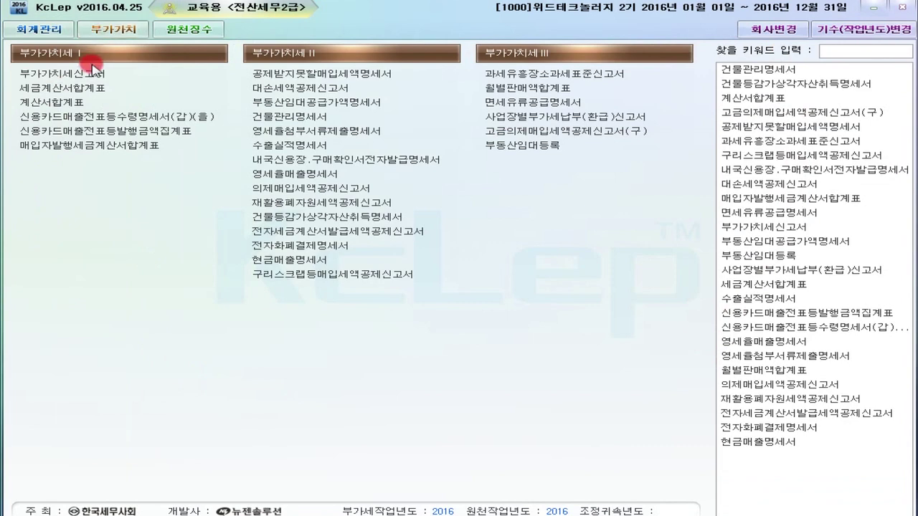
Return to 부가가치세신고서 and close it without saving the data.
{"action": "left_click", "coordinate": [67, 74]}
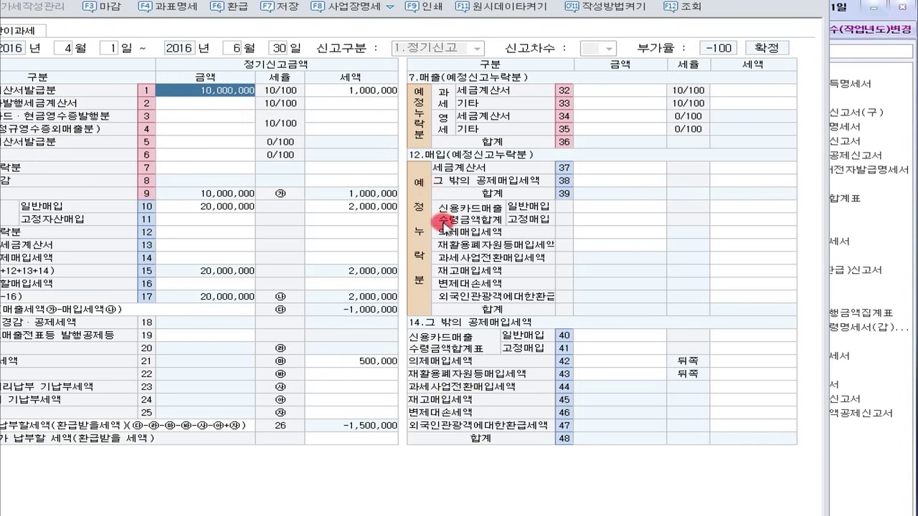
{"action": "key", "text": "Escape"}
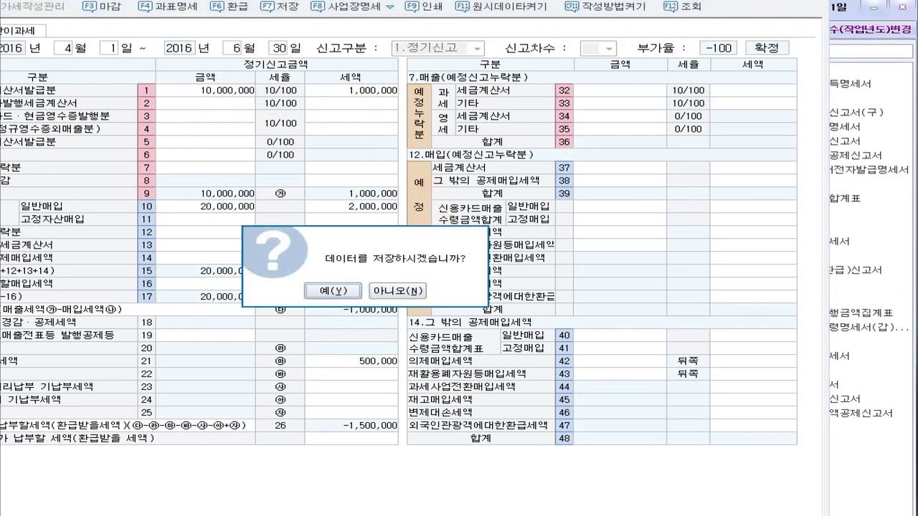
{"action": "left_click", "coordinate": [420, 291]}
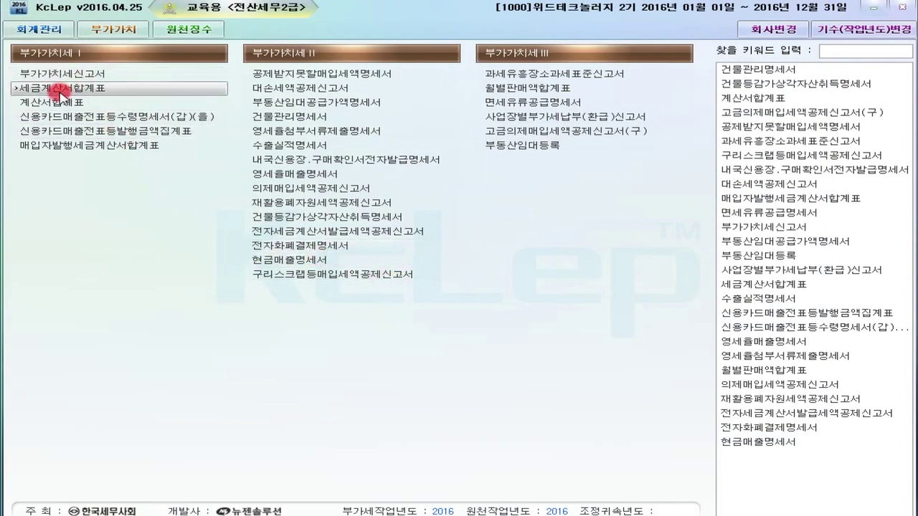